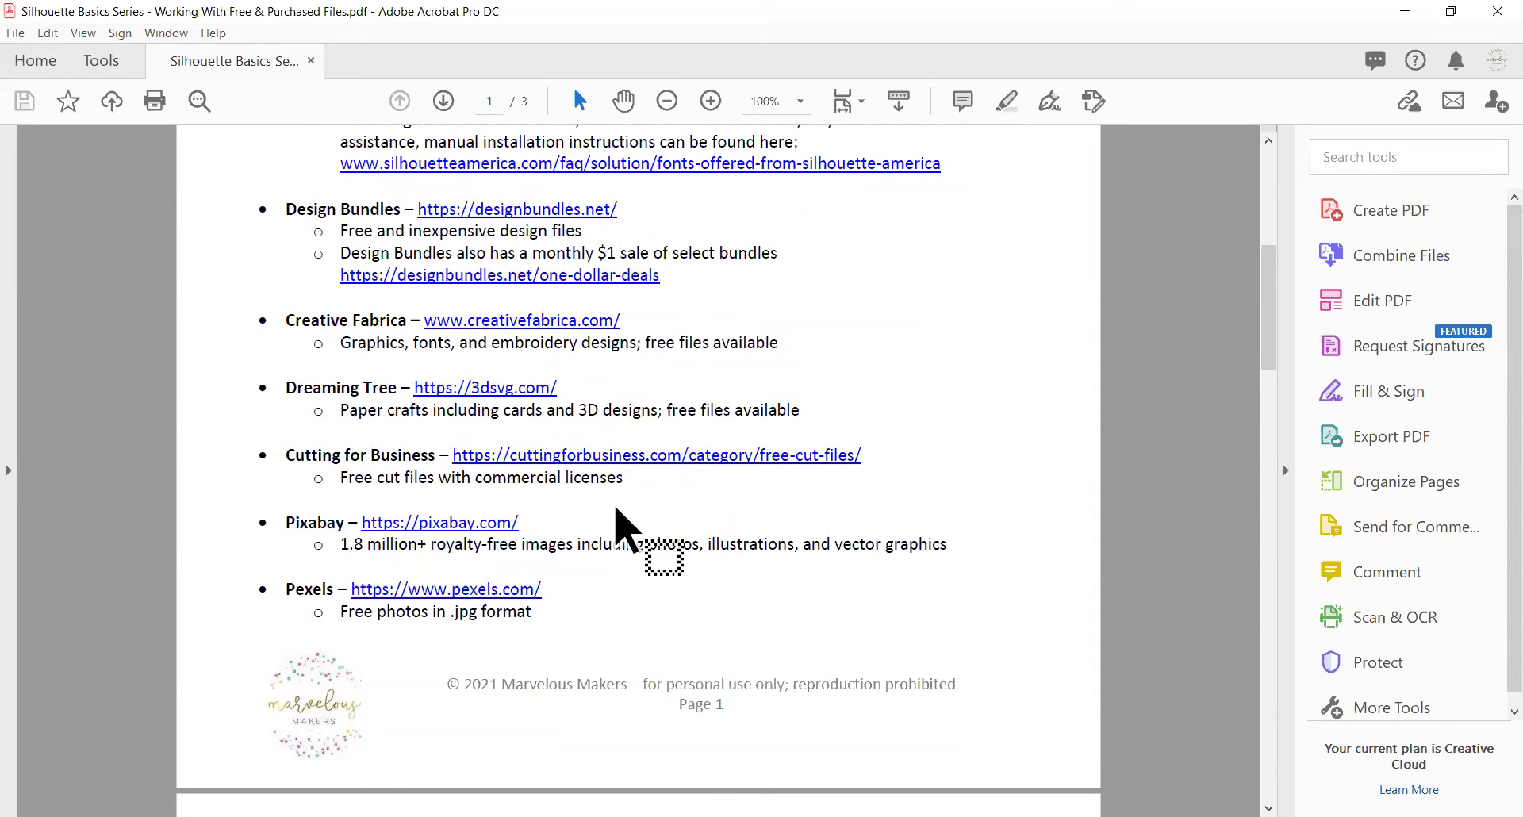
# Review the PDF's list of websites for finding files and images, from Silhouette Design Store down to Pixabay and Pexels.
pyautogui.scroll(-2, 616, 512)
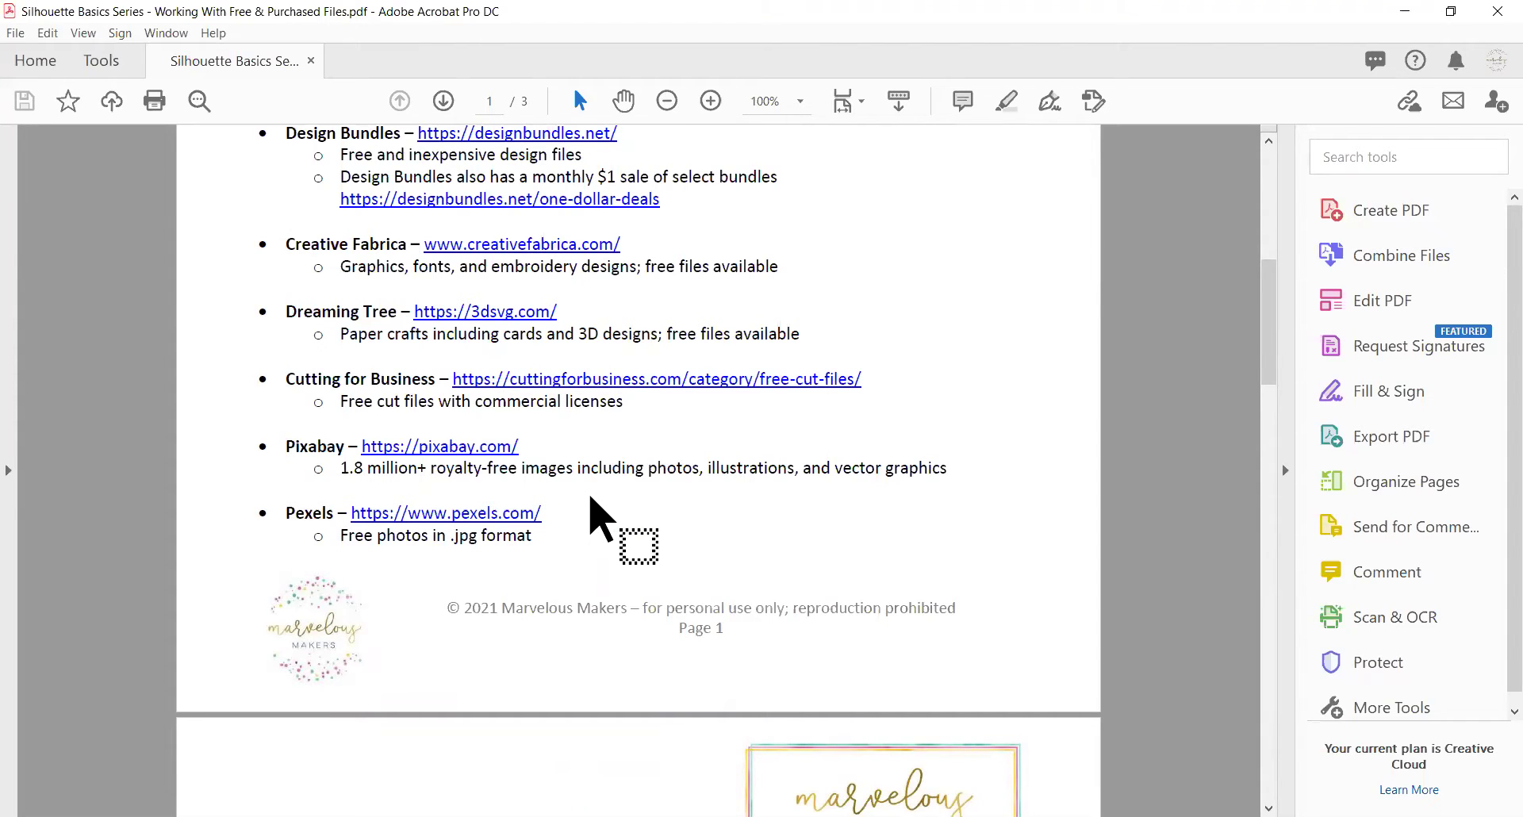
pyautogui.scroll(-1, 591, 498)
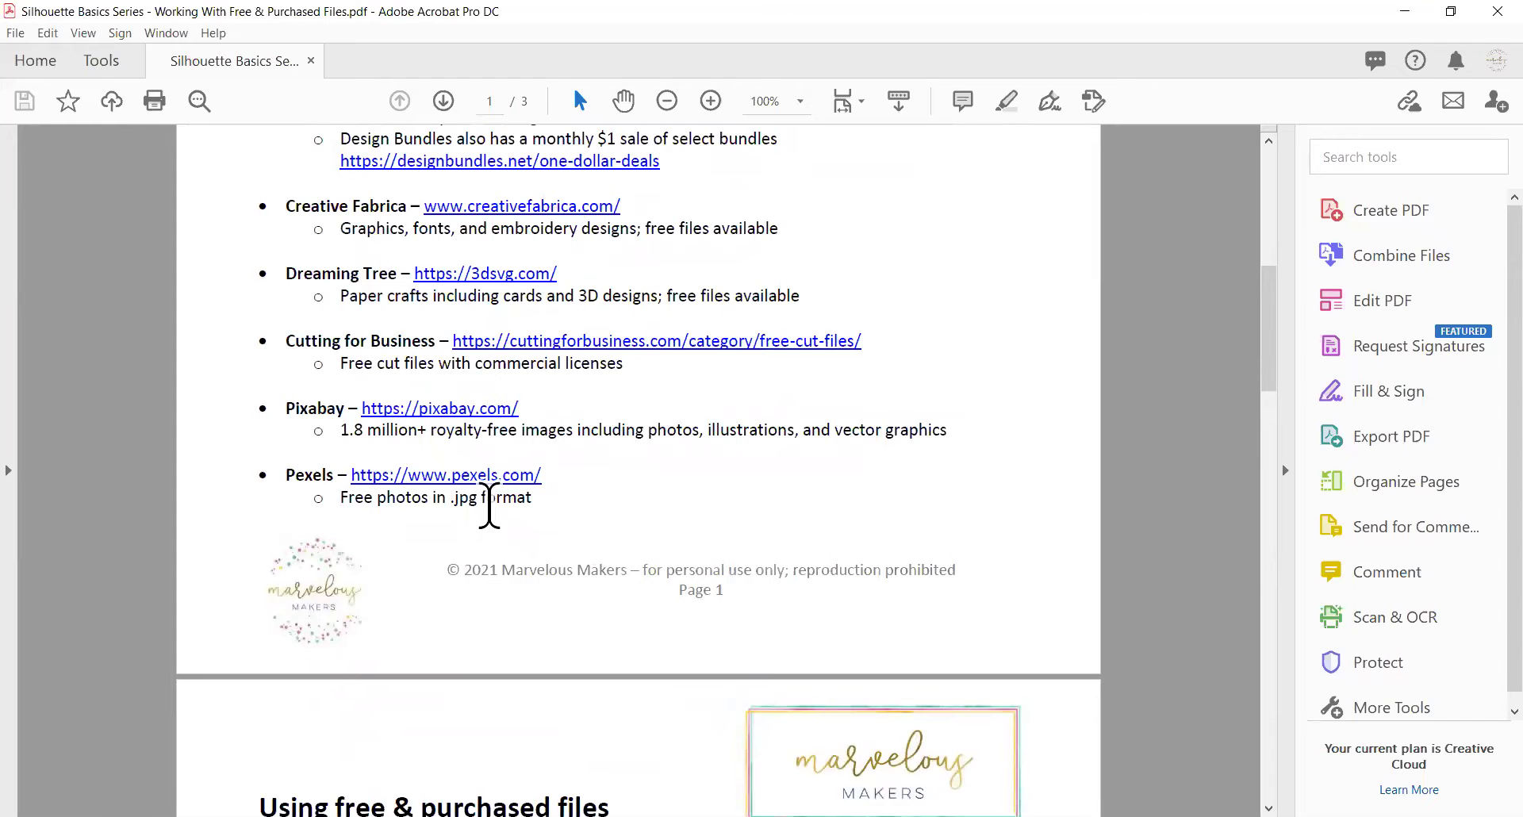
pyautogui.scroll(6, 587, 457)
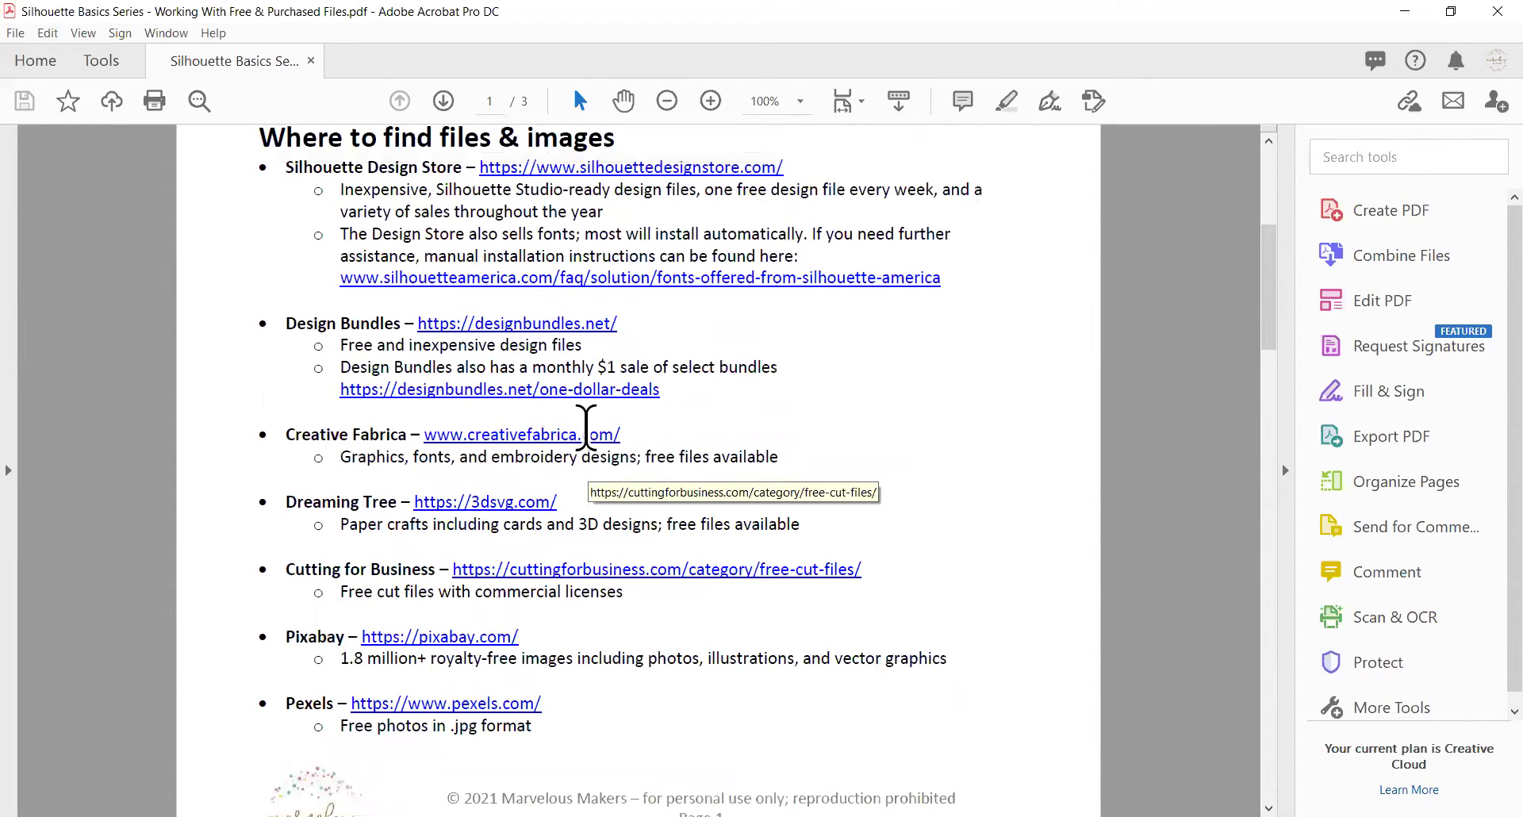
pyautogui.scroll(-3, 587, 457)
pyautogui.scroll(-2, 591, 425)
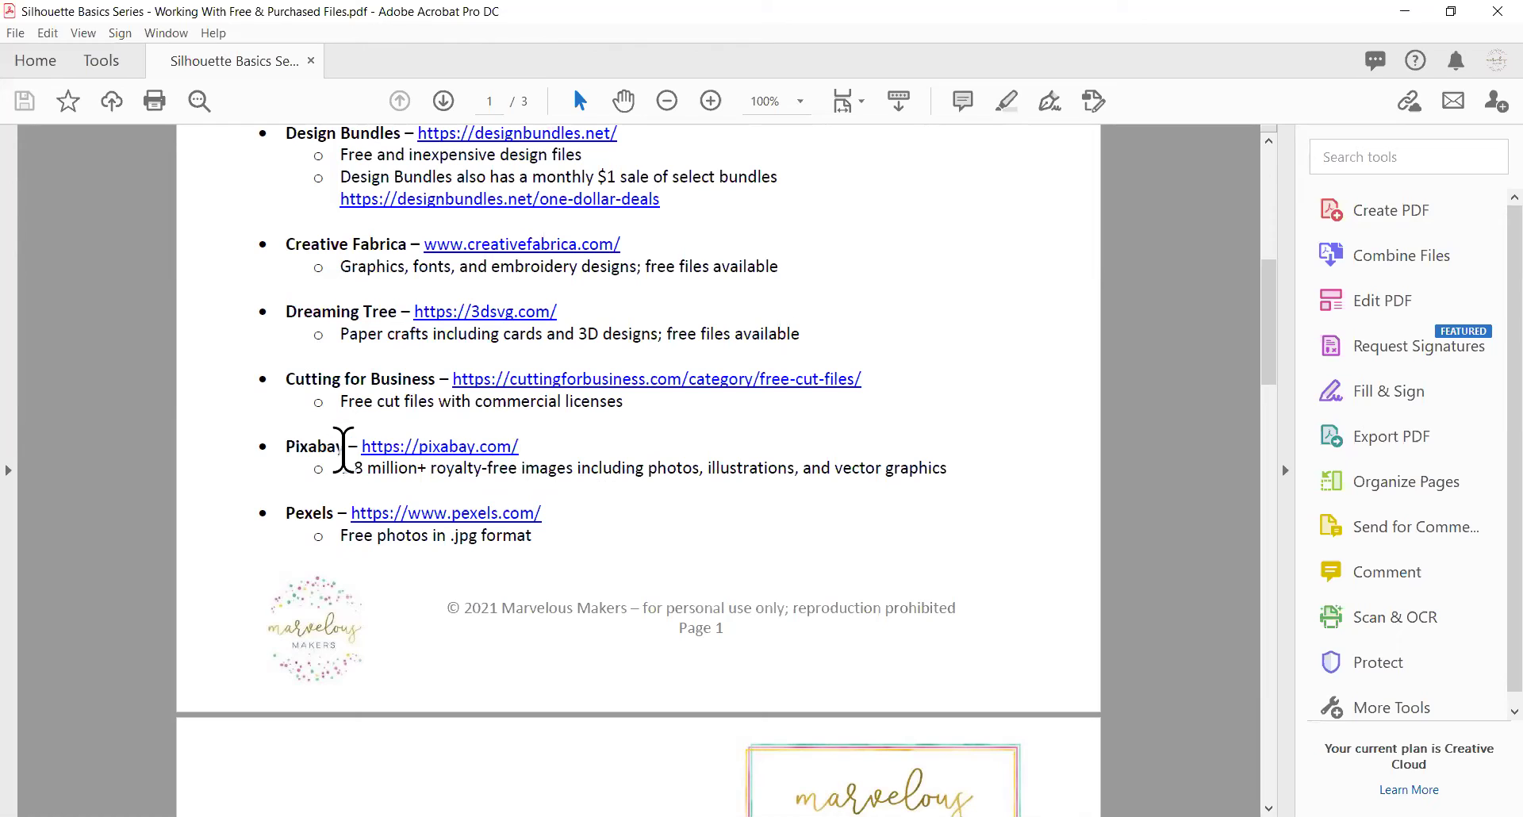
pyautogui.moveTo(401, 517); pyautogui.dragTo(689, 522)
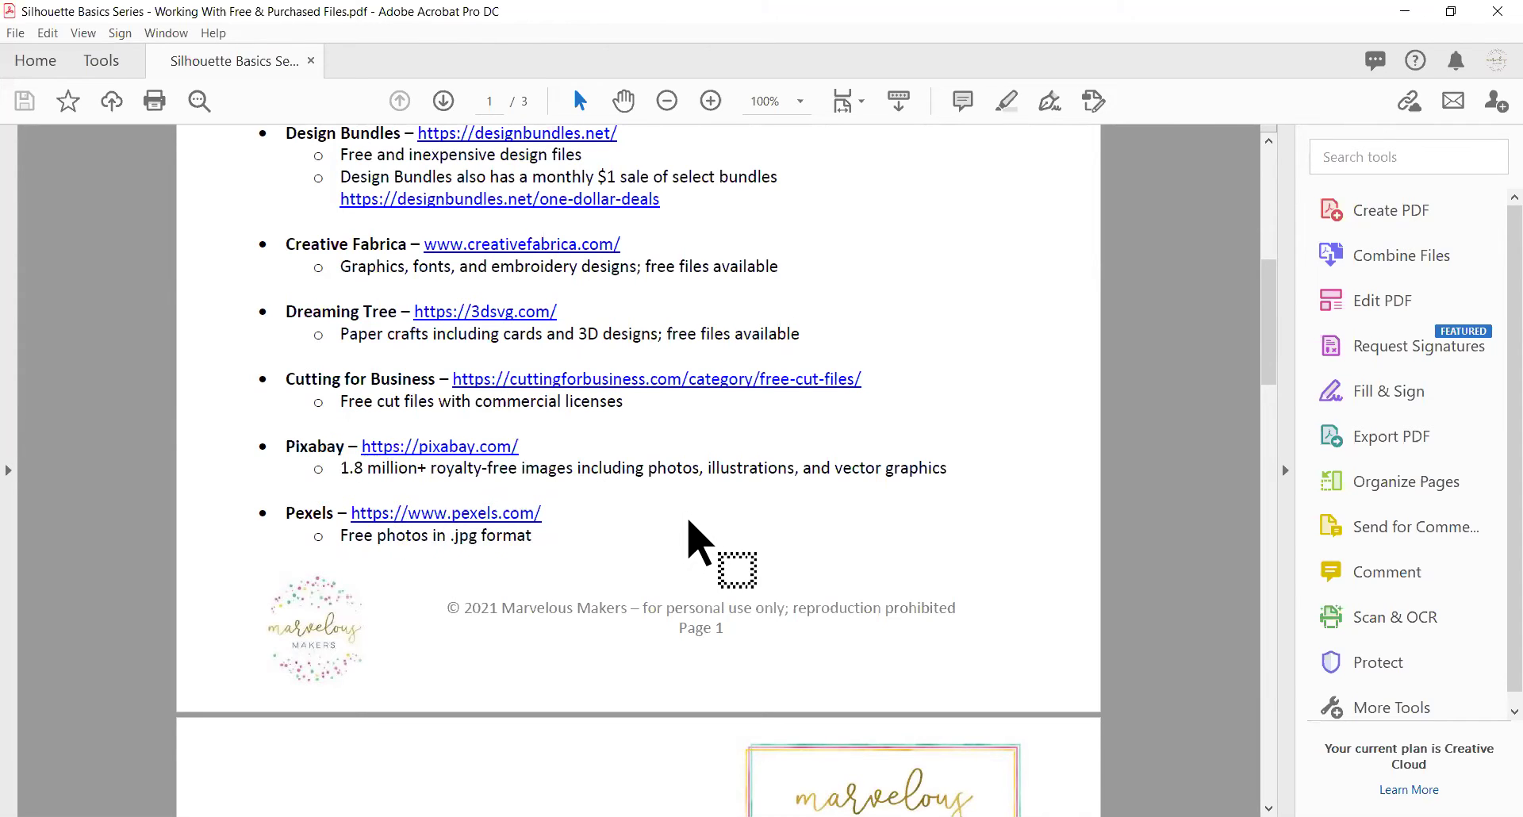
pyautogui.moveTo(689, 522); pyautogui.dragTo(560, 506)
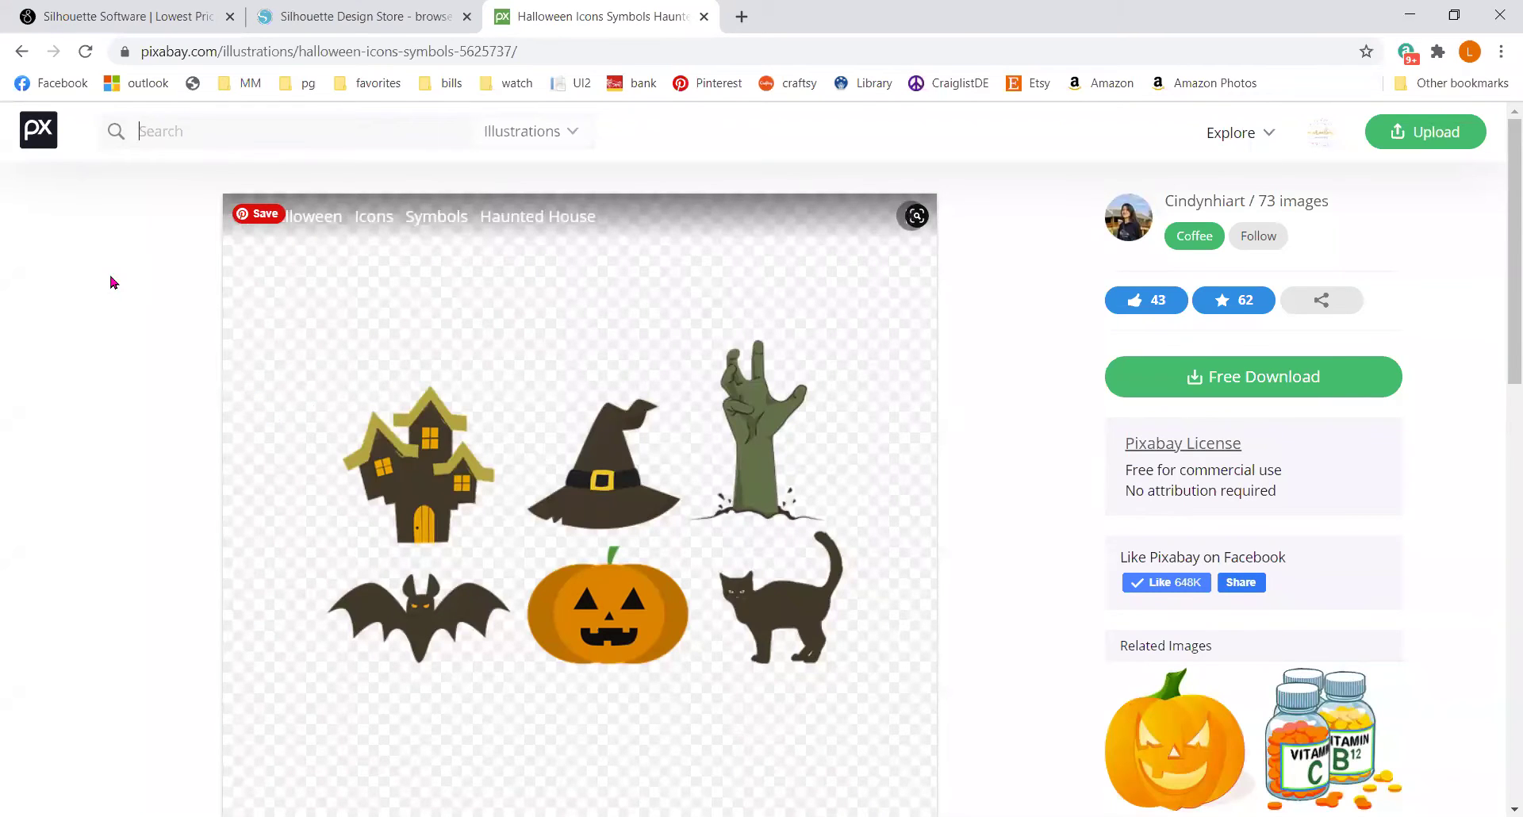
# Switch to the browser and download the Pixabay Halloween icons illustration as a 1920×1920 PNG.
pyautogui.scroll(-1, 199, 533)
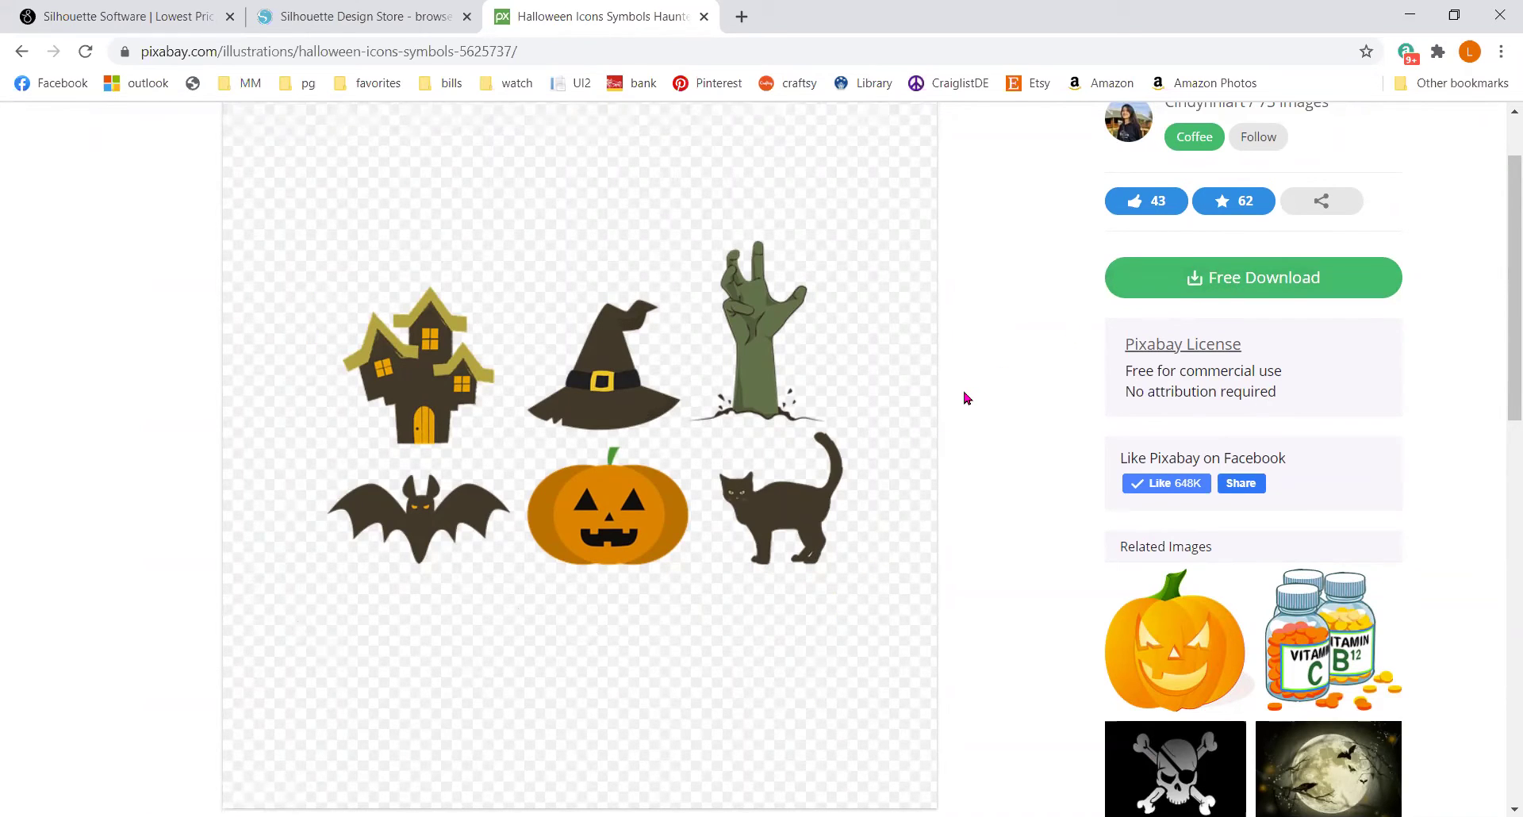
pyautogui.scroll(1, 962, 398)
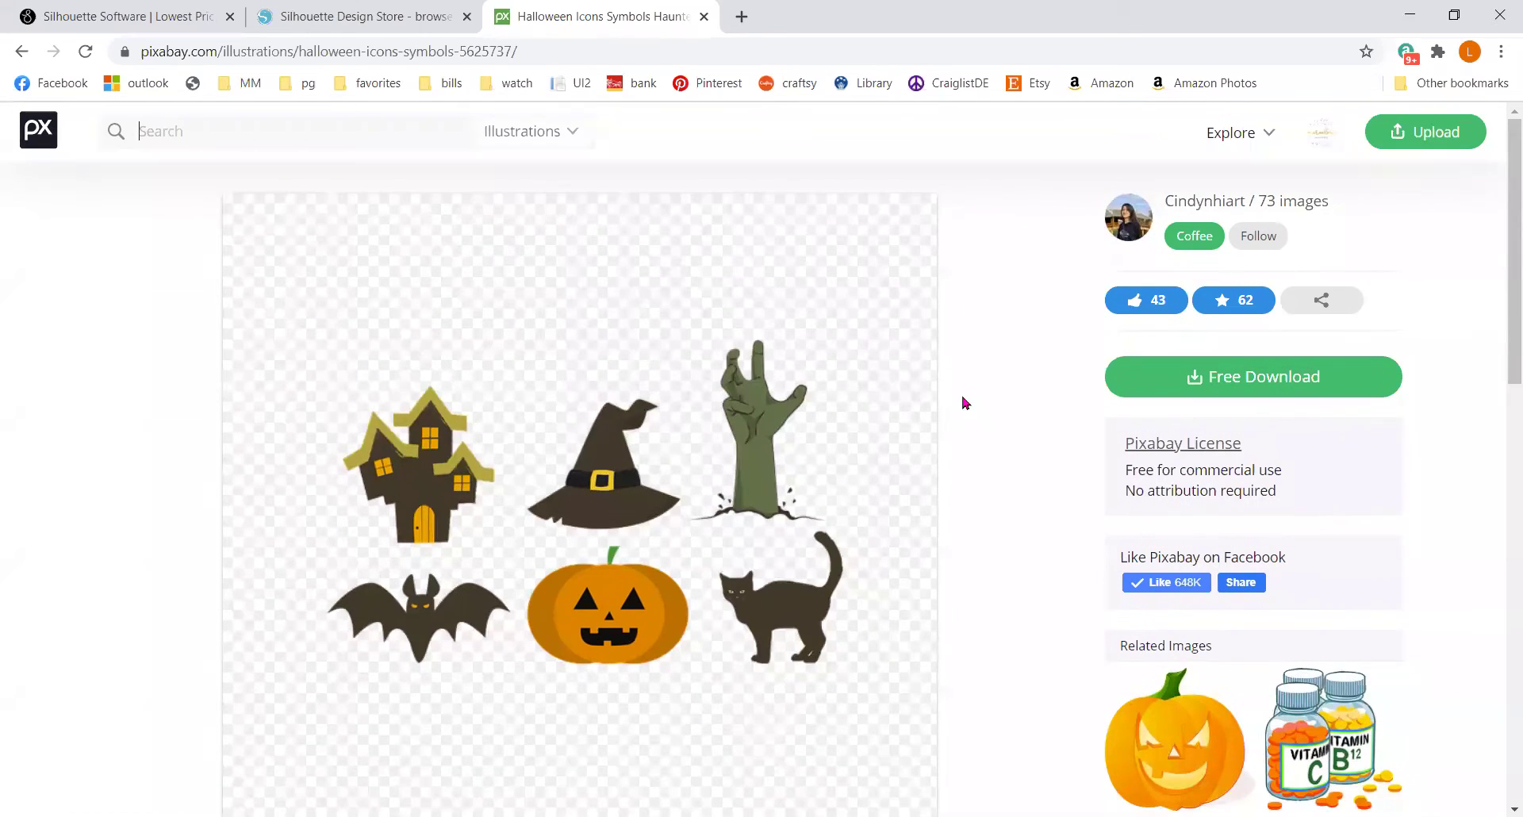
pyautogui.click(1278, 376)
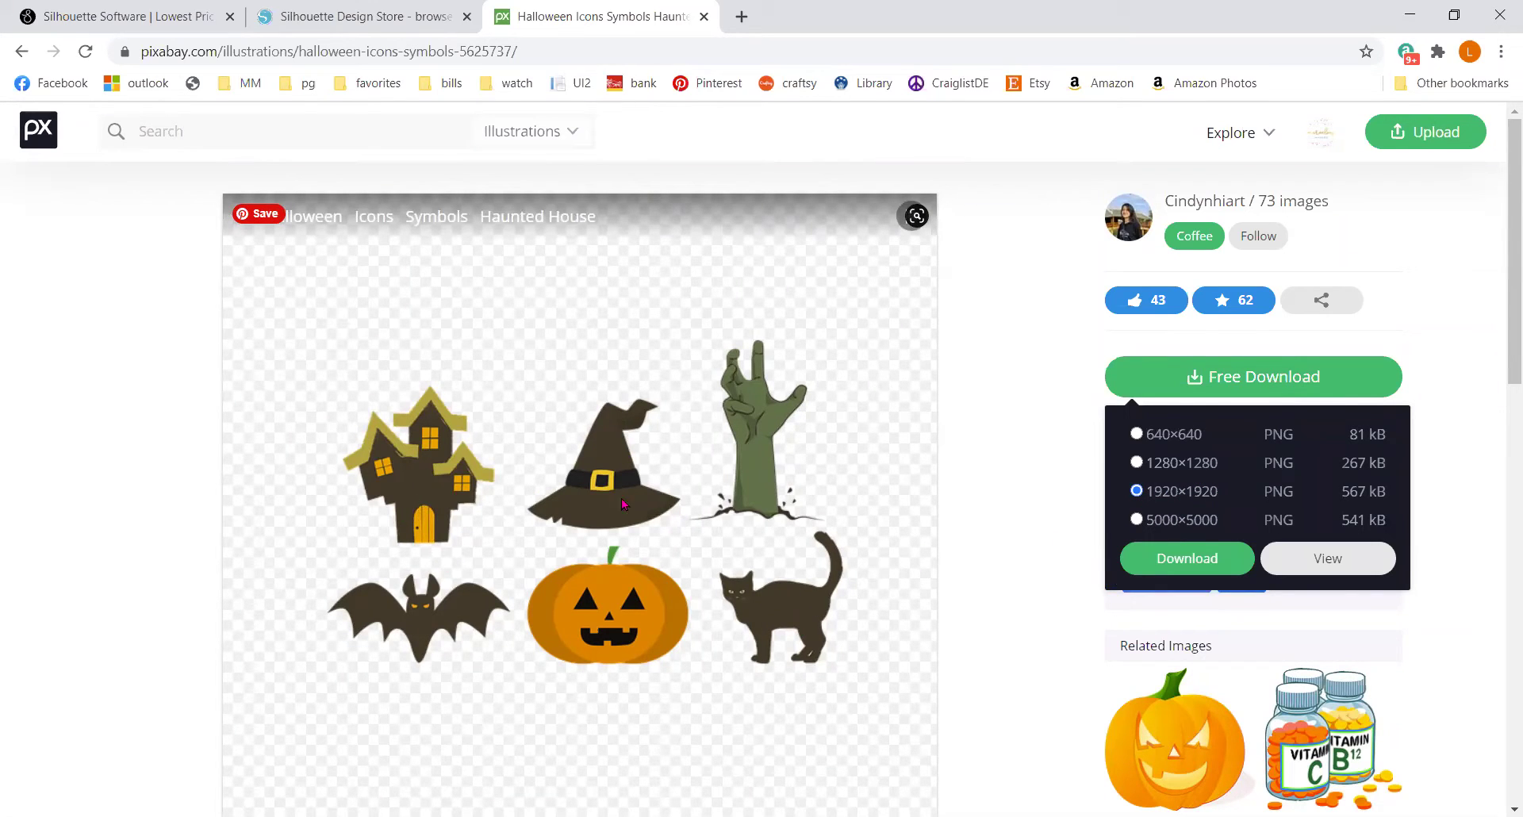
pyautogui.click(1188, 558)
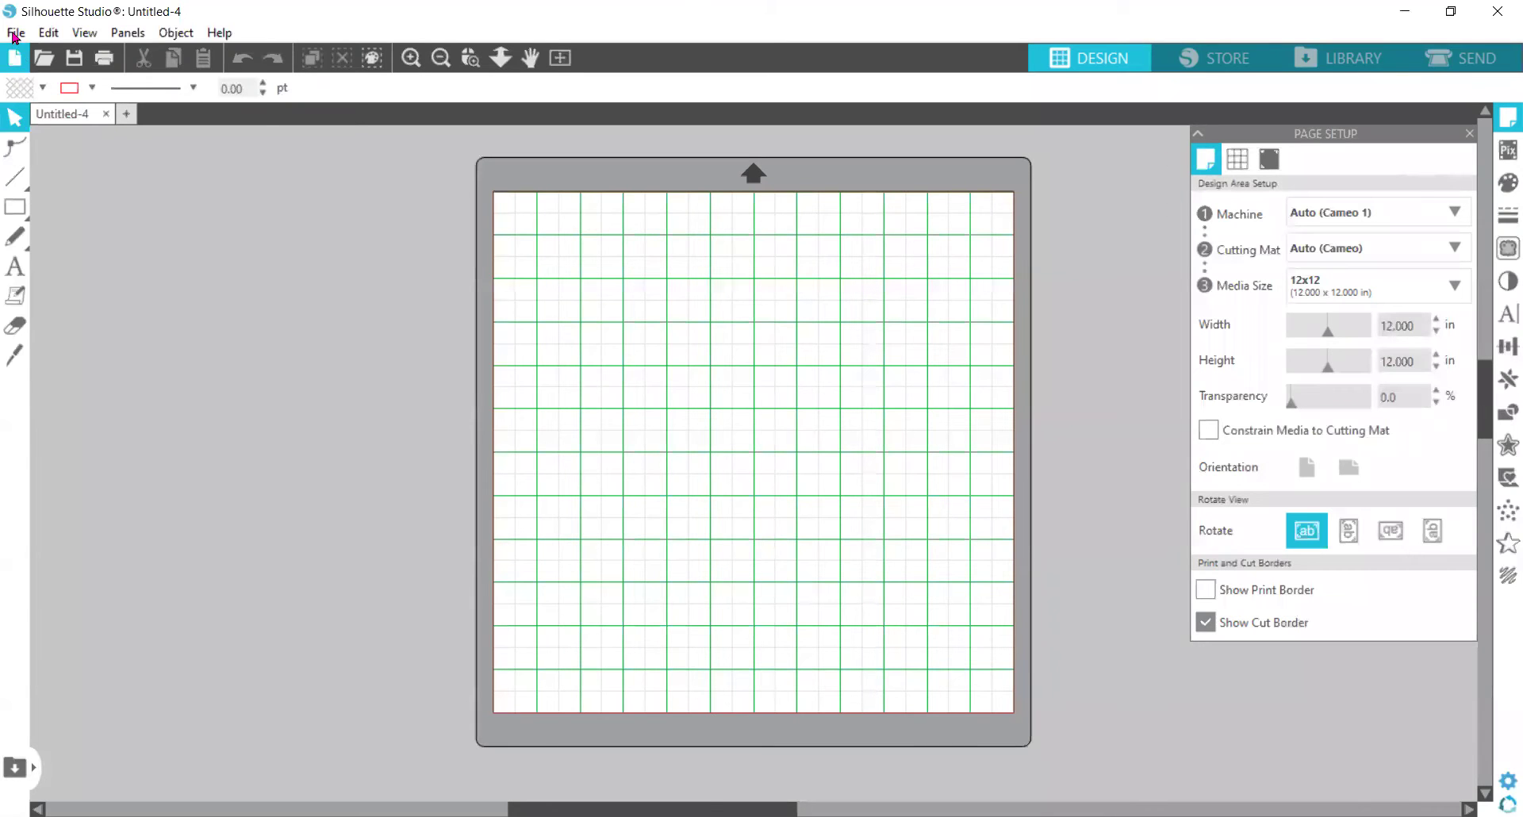
# Open the downloaded halloween-5625737_1920 image from Saved Pictures in Silhouette Studio and preview its cut lines before returning to the design view.
pyautogui.click(14, 34)
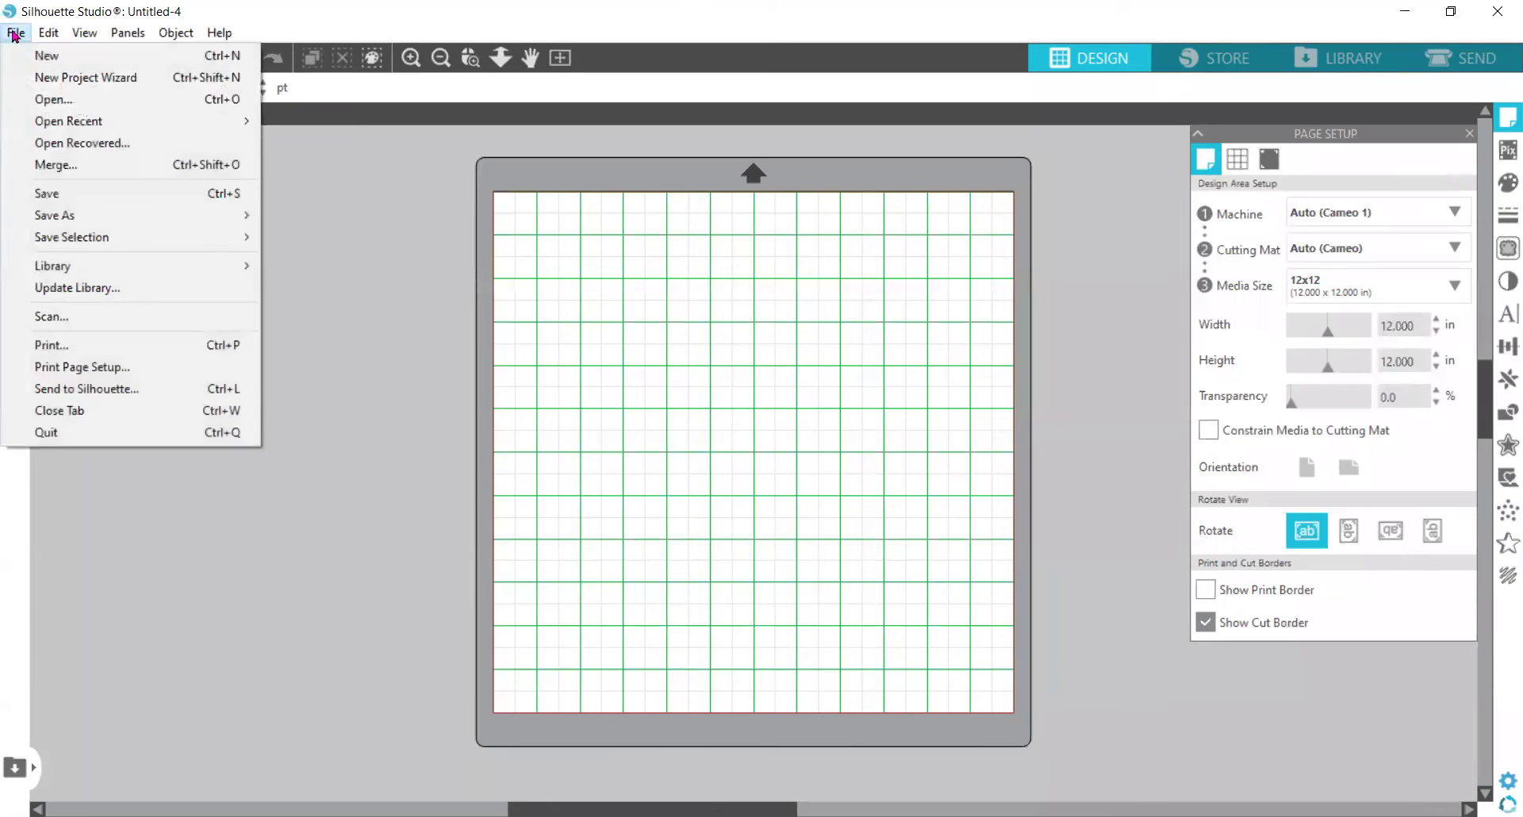
pyautogui.click(54, 100)
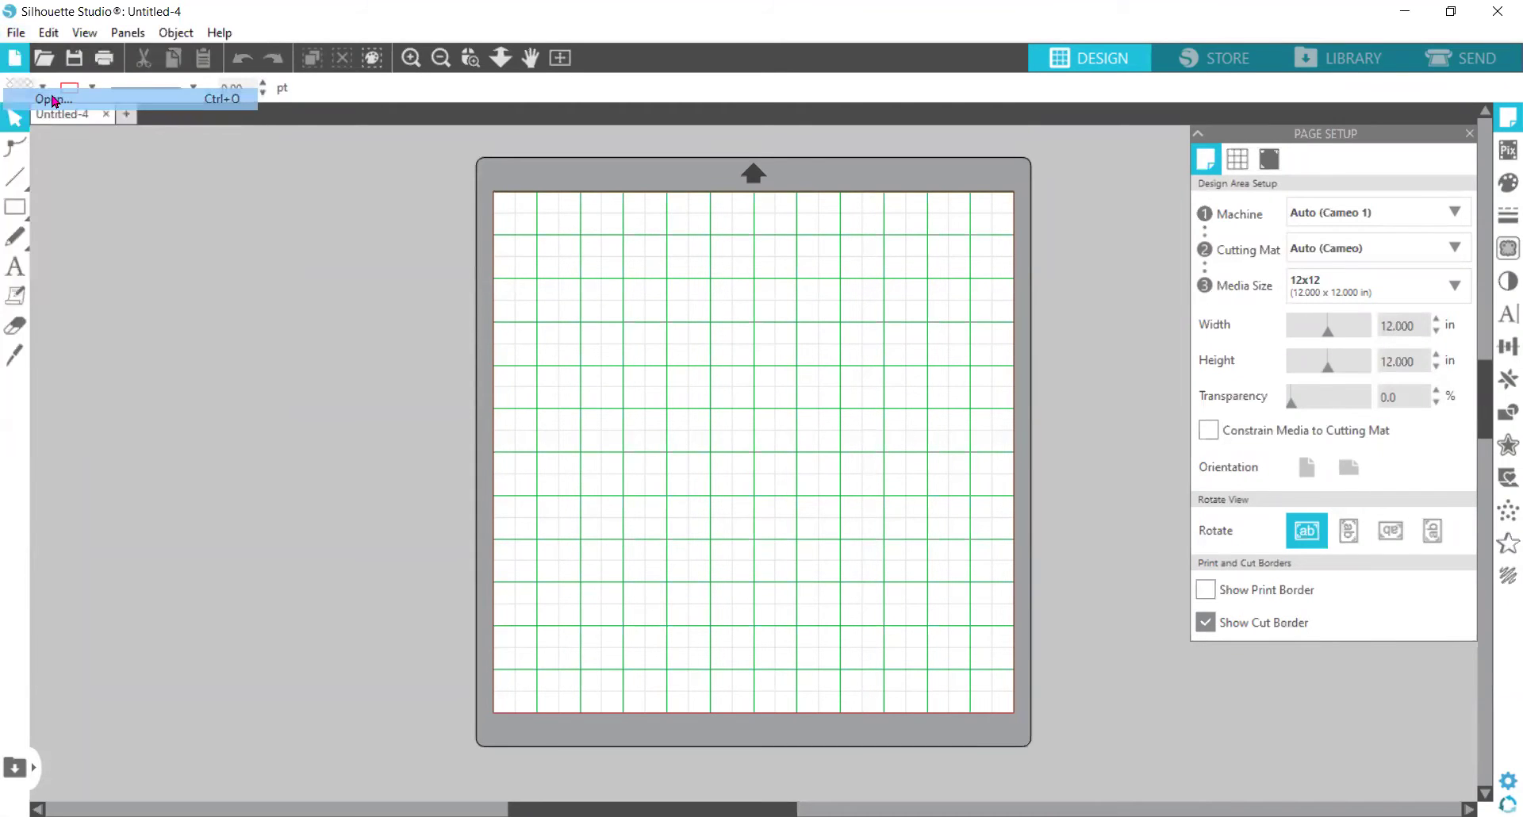
pyautogui.scroll(-1, 662, 359)
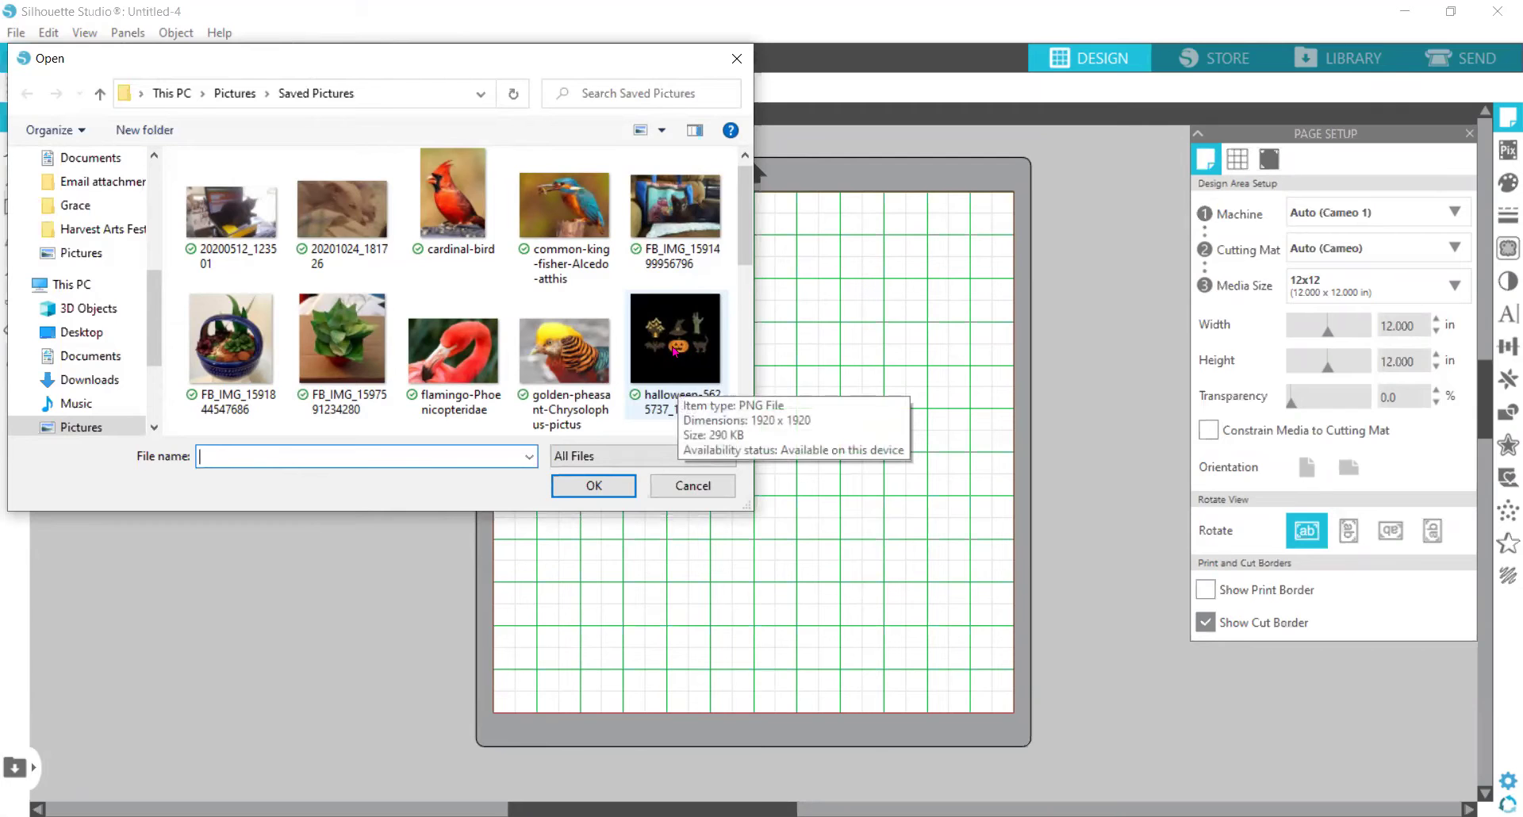
pyautogui.doubleClick(671, 358)
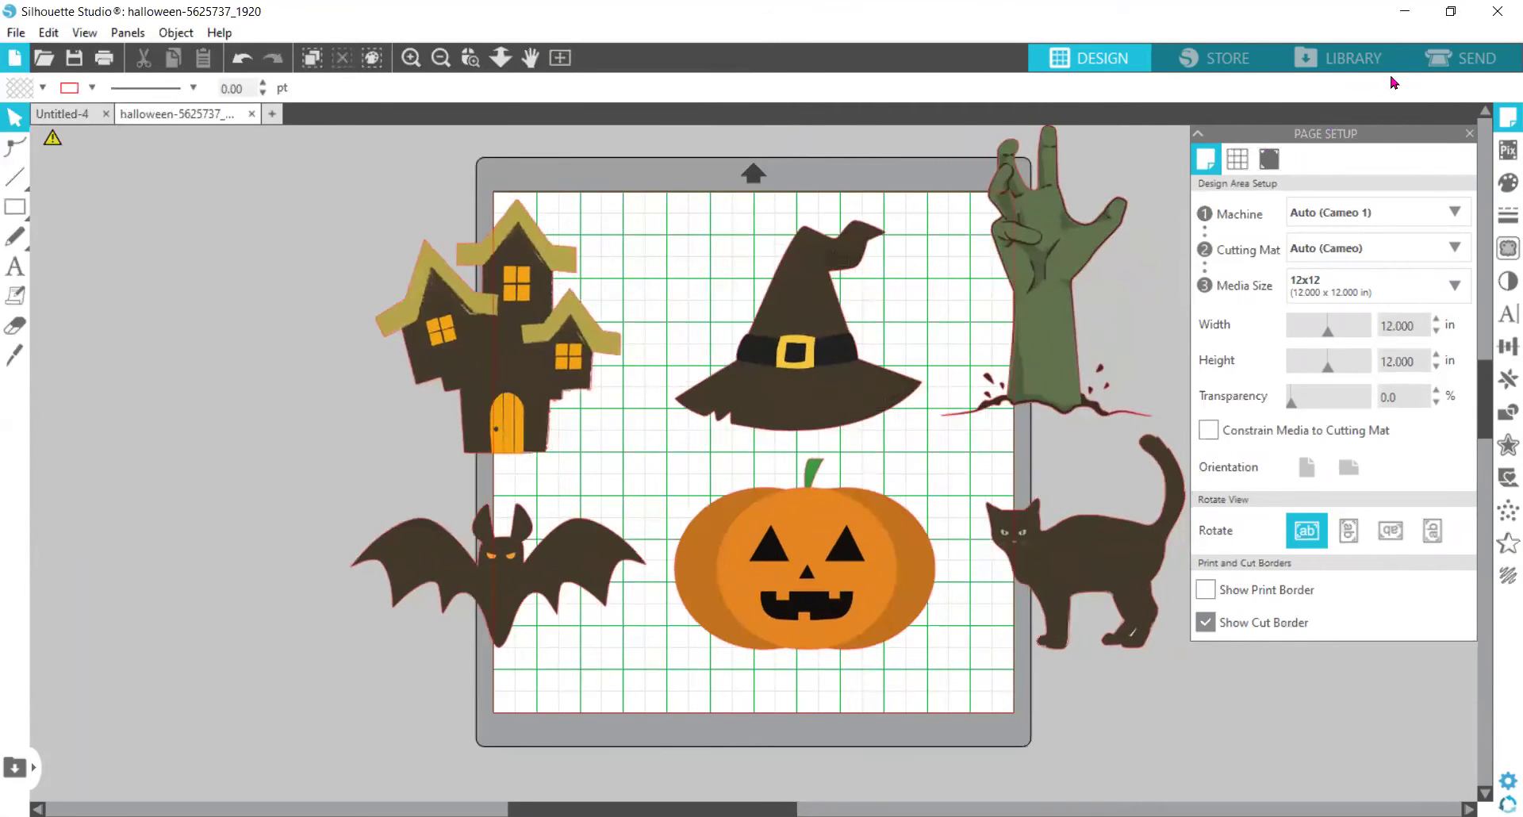
pyautogui.click(1459, 58)
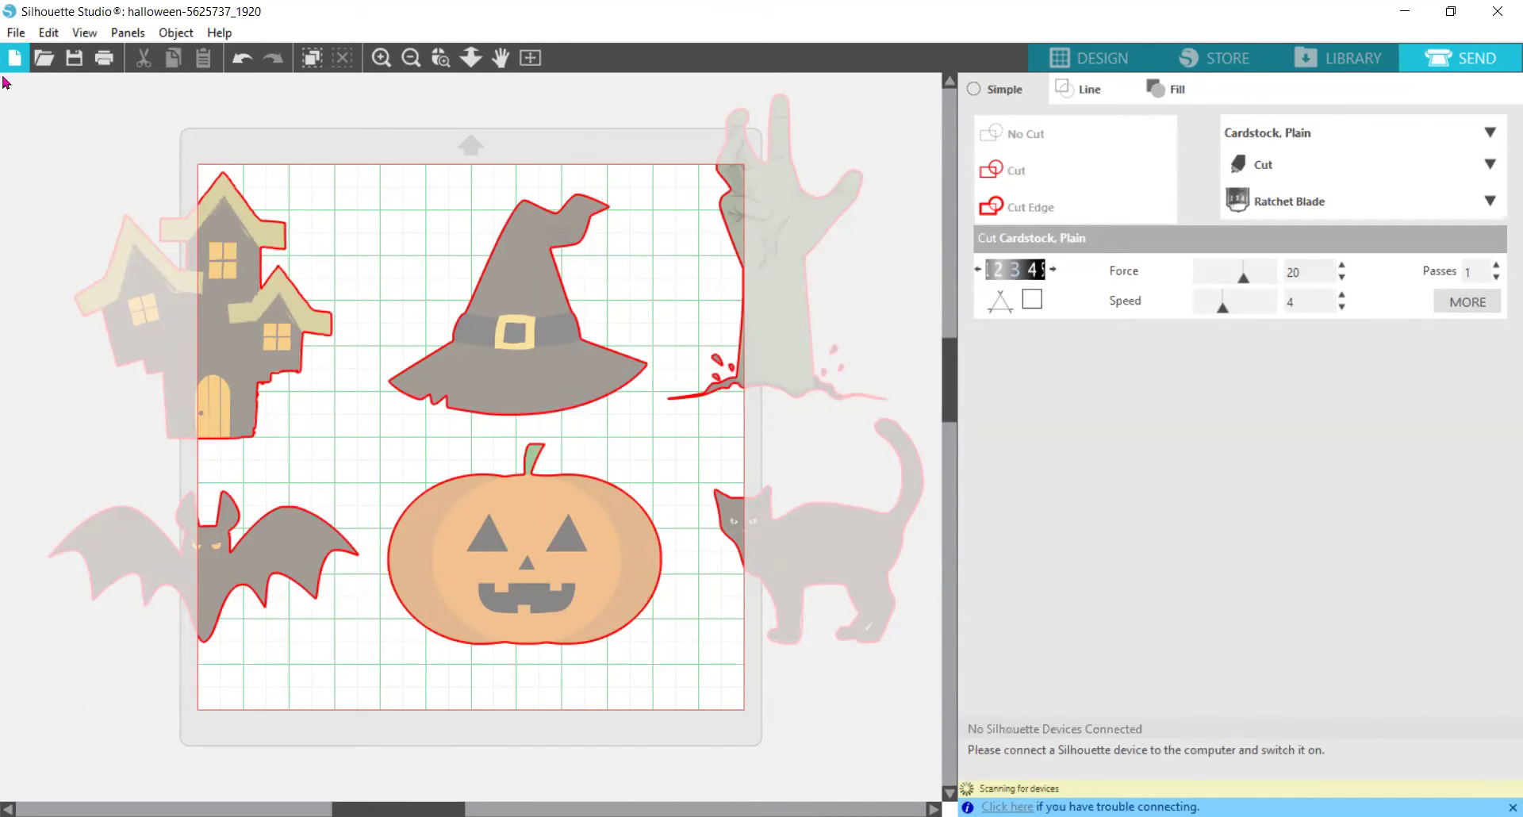
pyautogui.click(1101, 64)
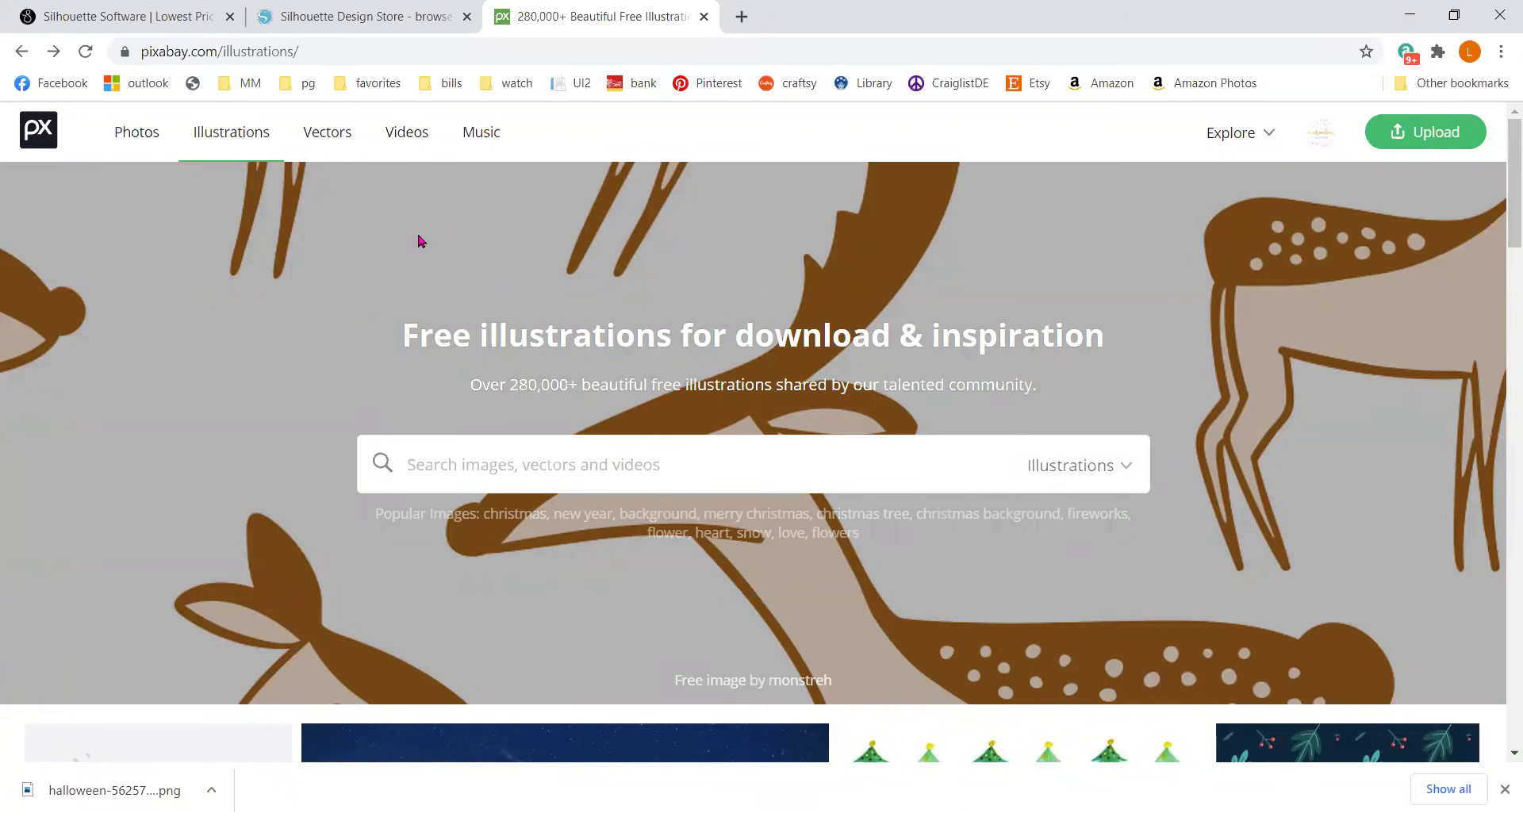
# Switch back to Pixabay and browse the free images in the Illustrations and Vectors categories.
pyautogui.scroll(-5, 421, 241)
pyautogui.scroll(5, 418, 238)
pyautogui.click(320, 142)
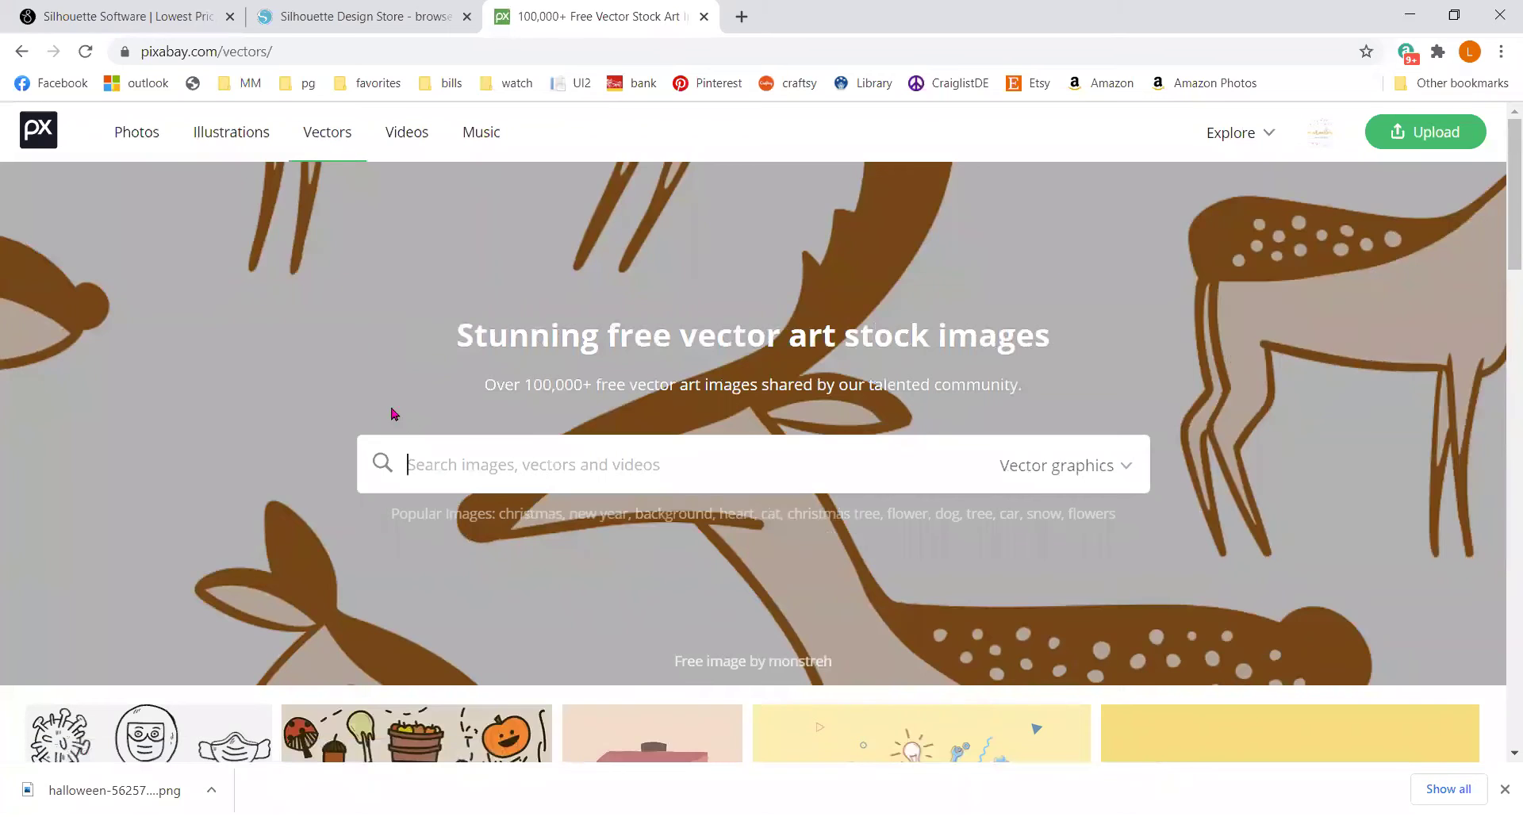
pyautogui.scroll(-6, 364, 340)
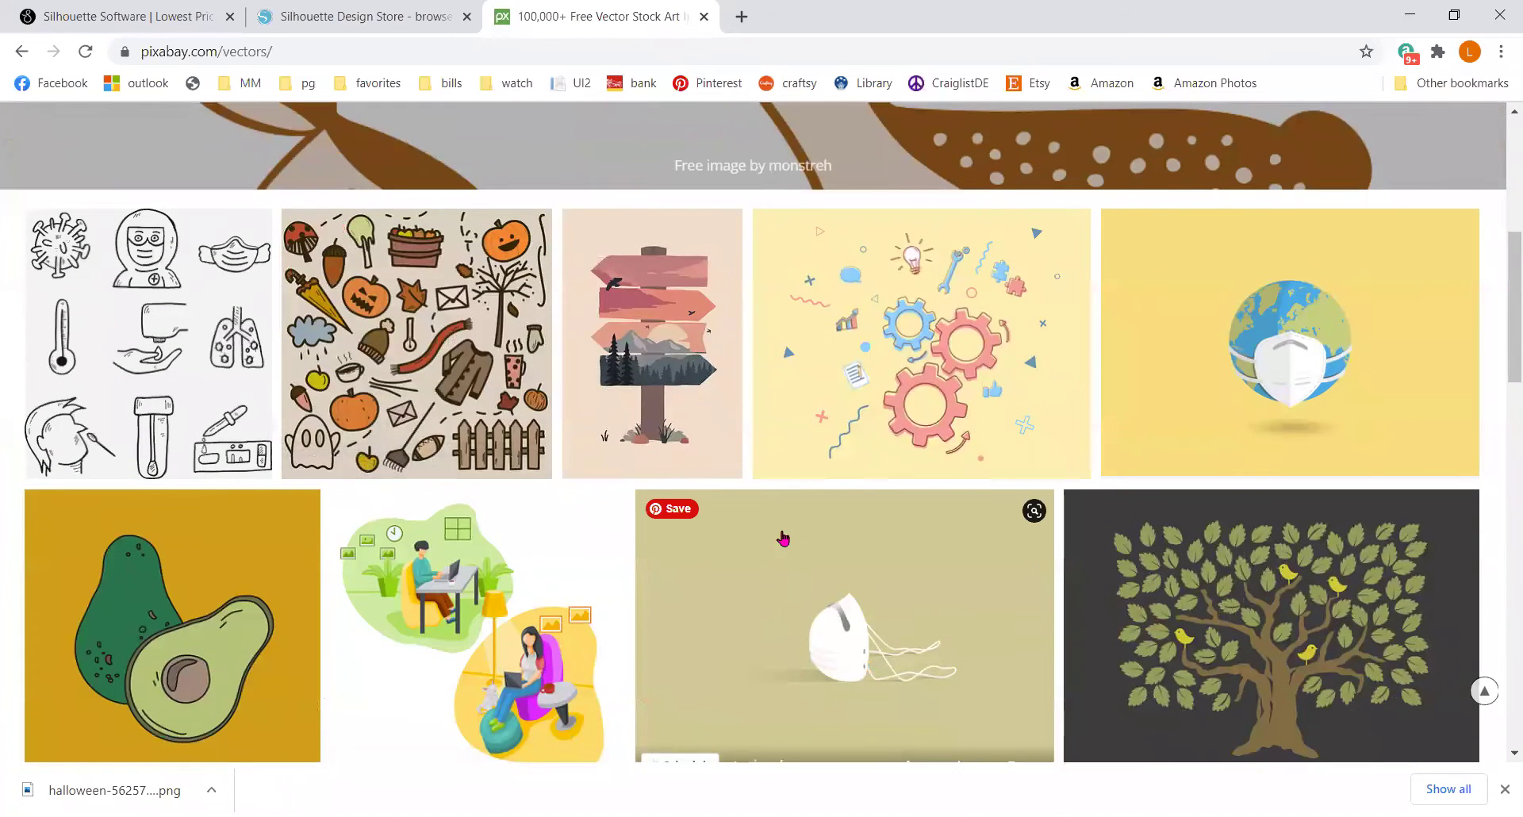
pyautogui.scroll(6, 407, 524)
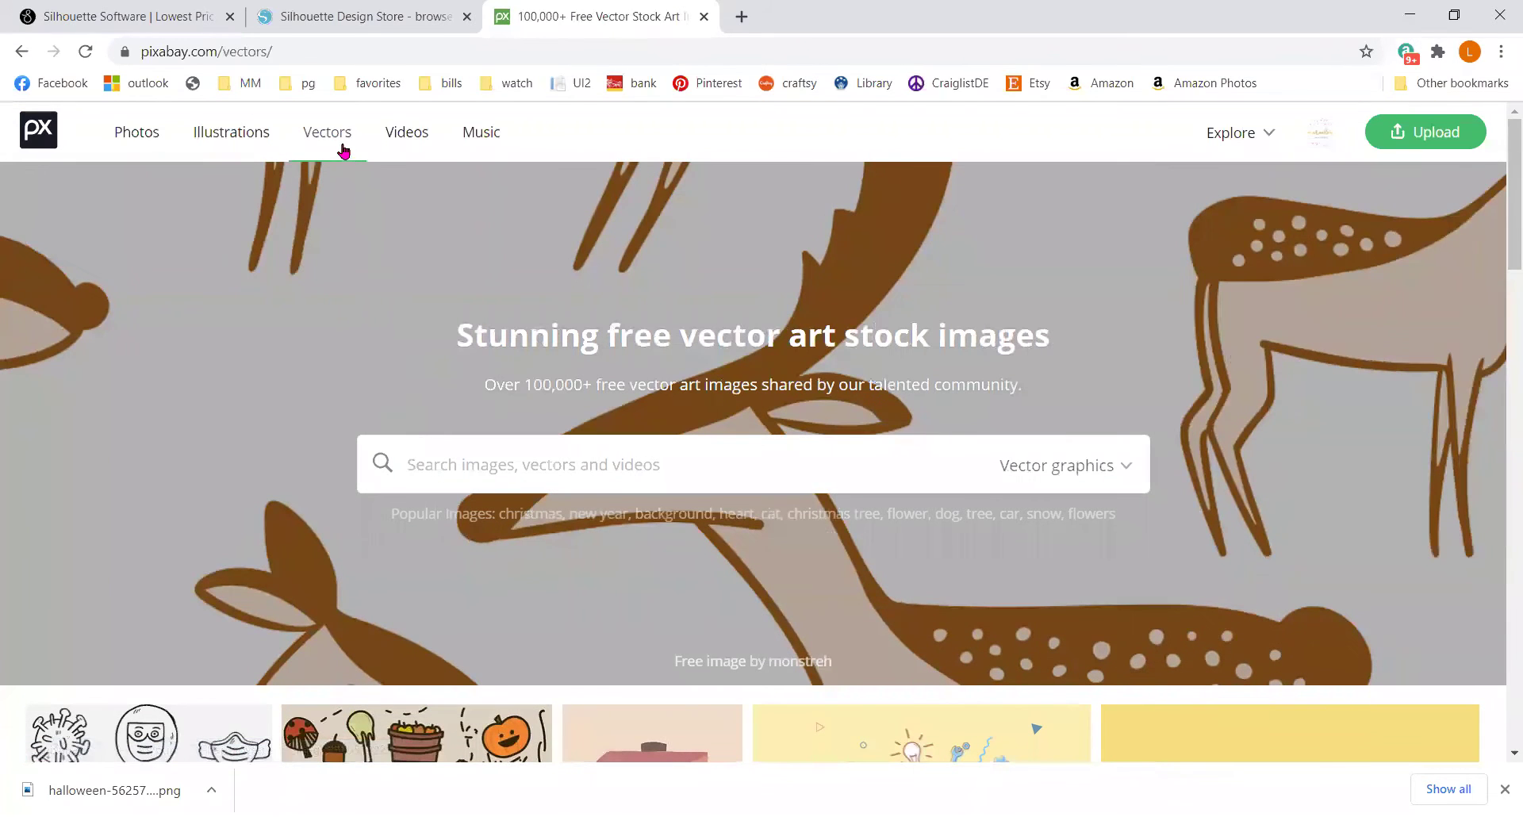
pyautogui.click(251, 136)
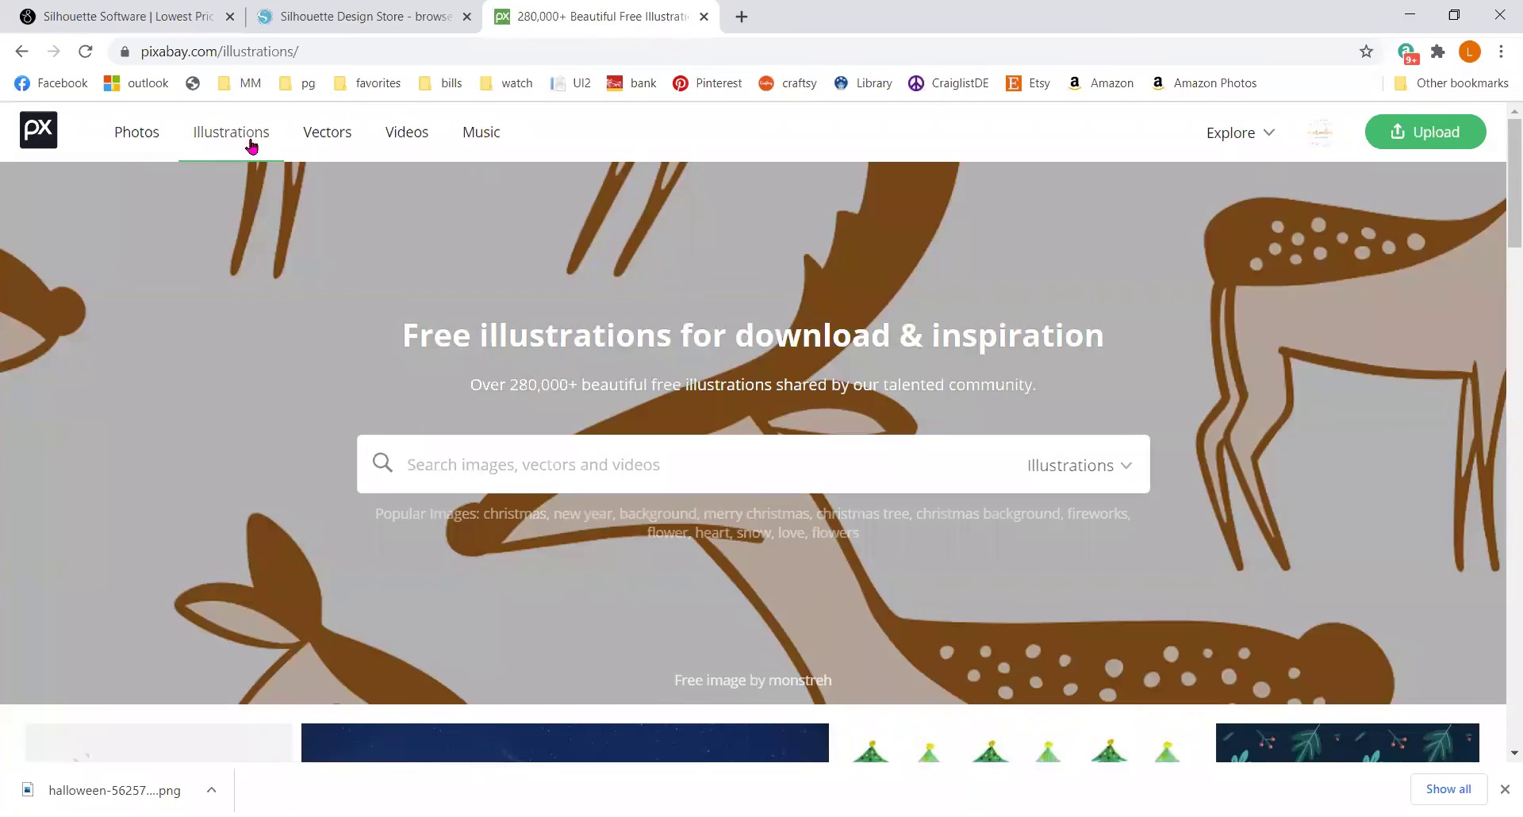
pyautogui.scroll(-11, 484, 421)
pyautogui.scroll(-6, 484, 426)
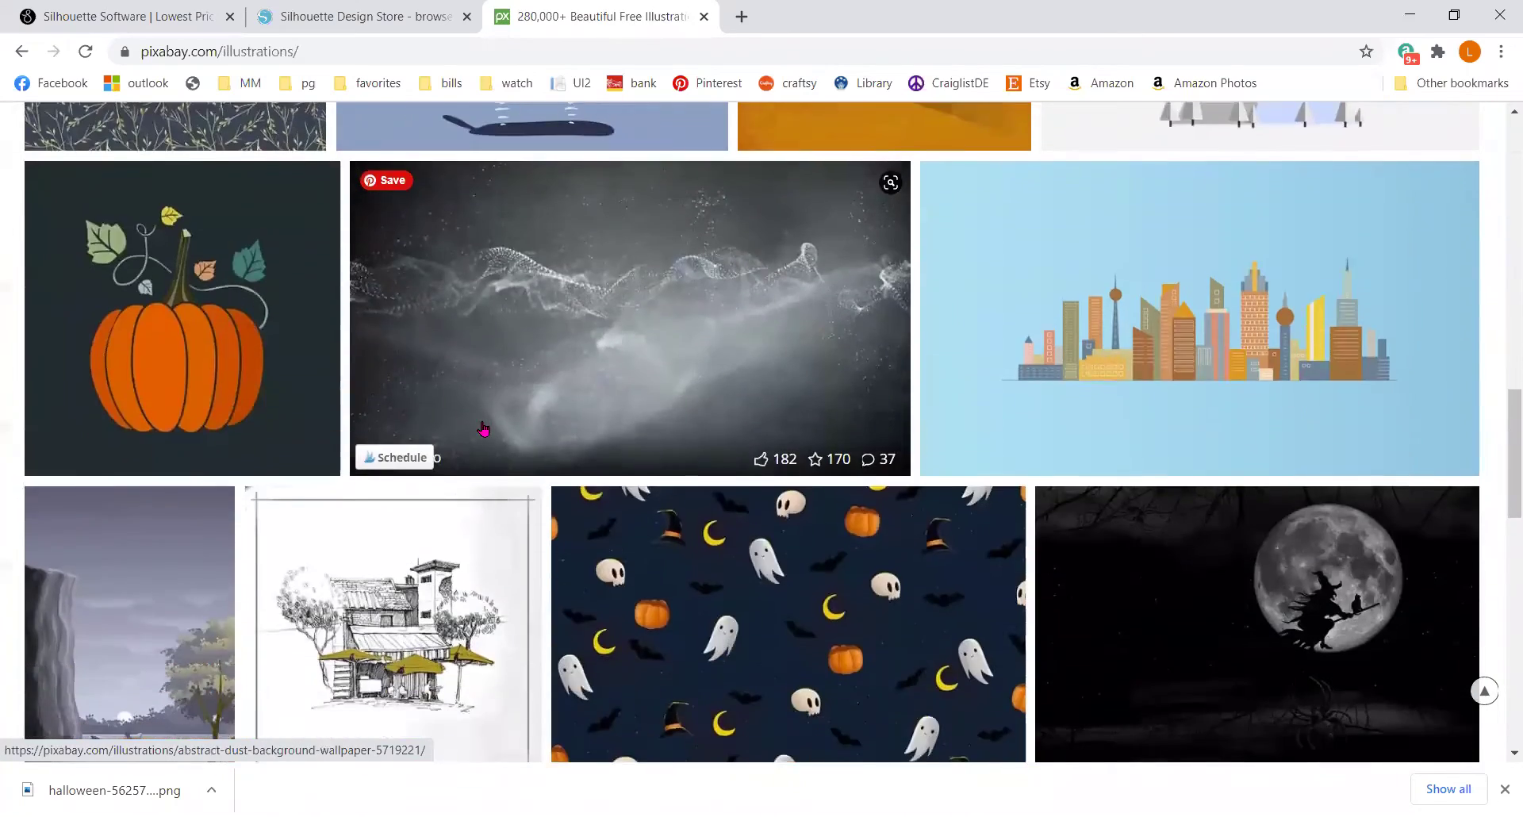
pyautogui.scroll(12, 484, 427)
pyautogui.scroll(5, 484, 427)
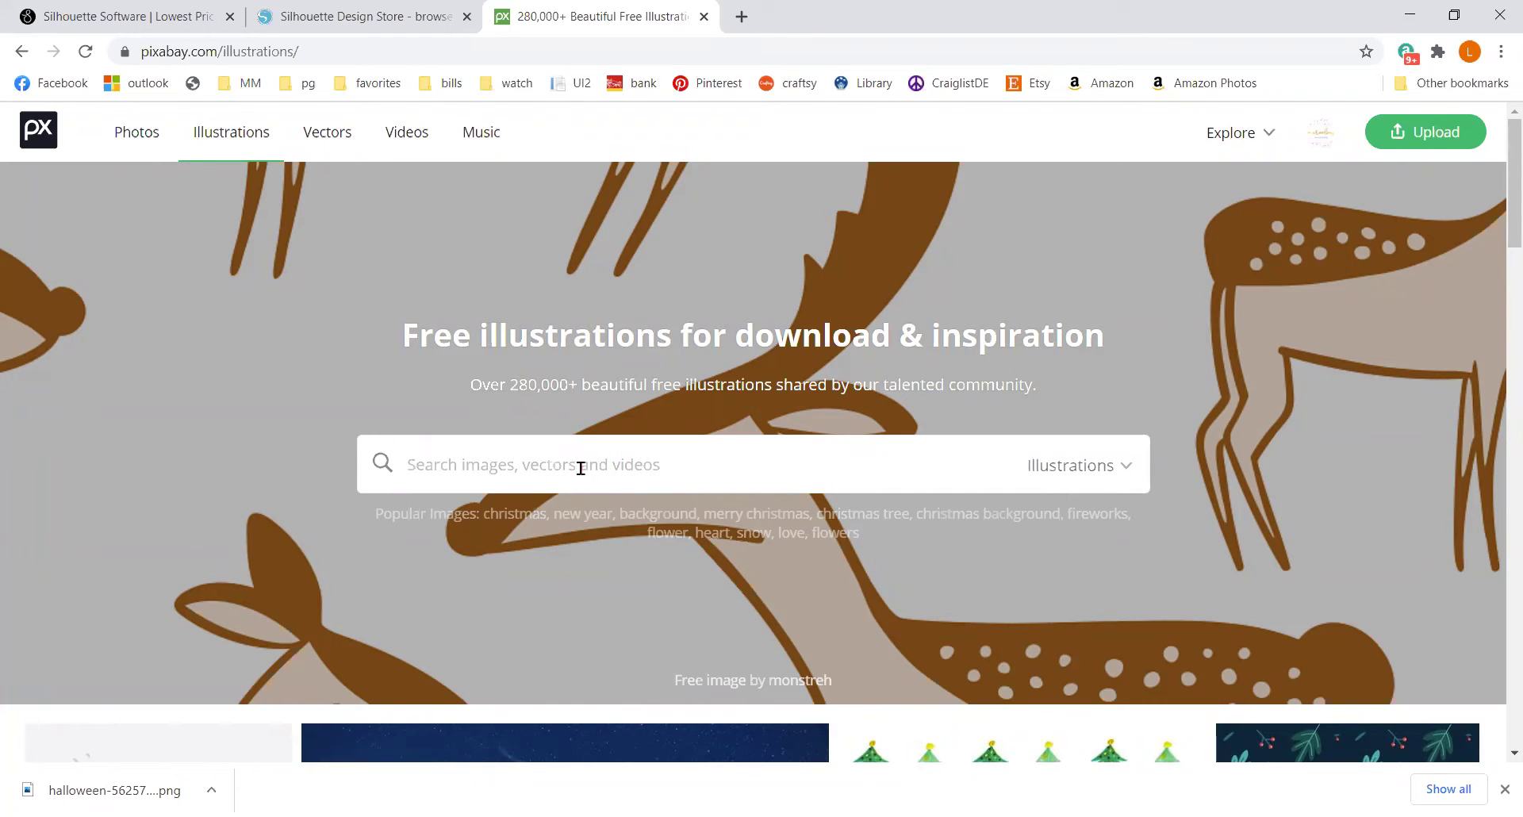
# Search Pixabay illustrations for "gingerbread man" and open the plain brown figure with three red buttons.
pyautogui.write('gin')
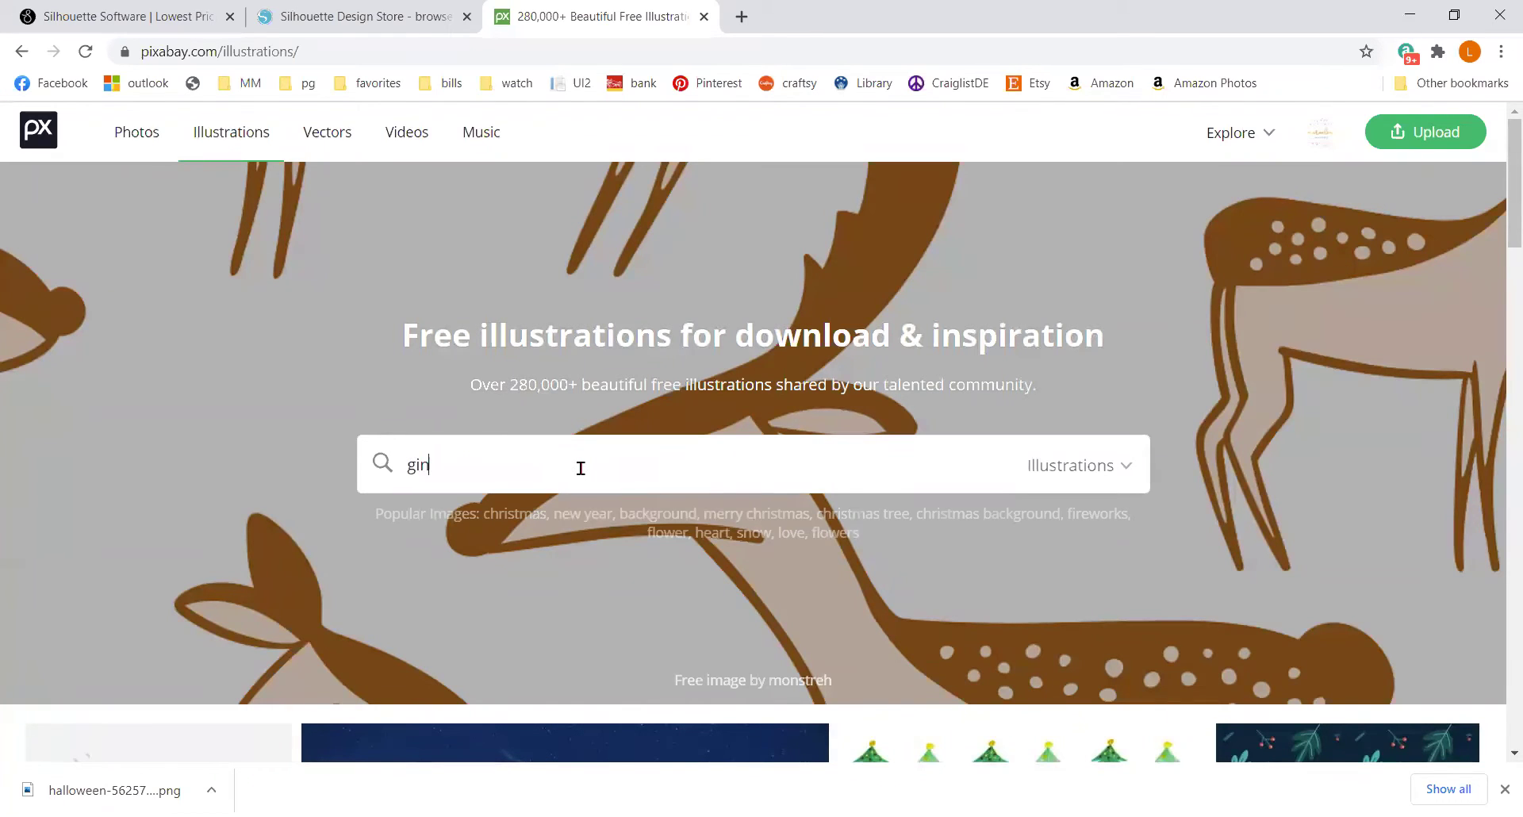
pyautogui.write('ger')
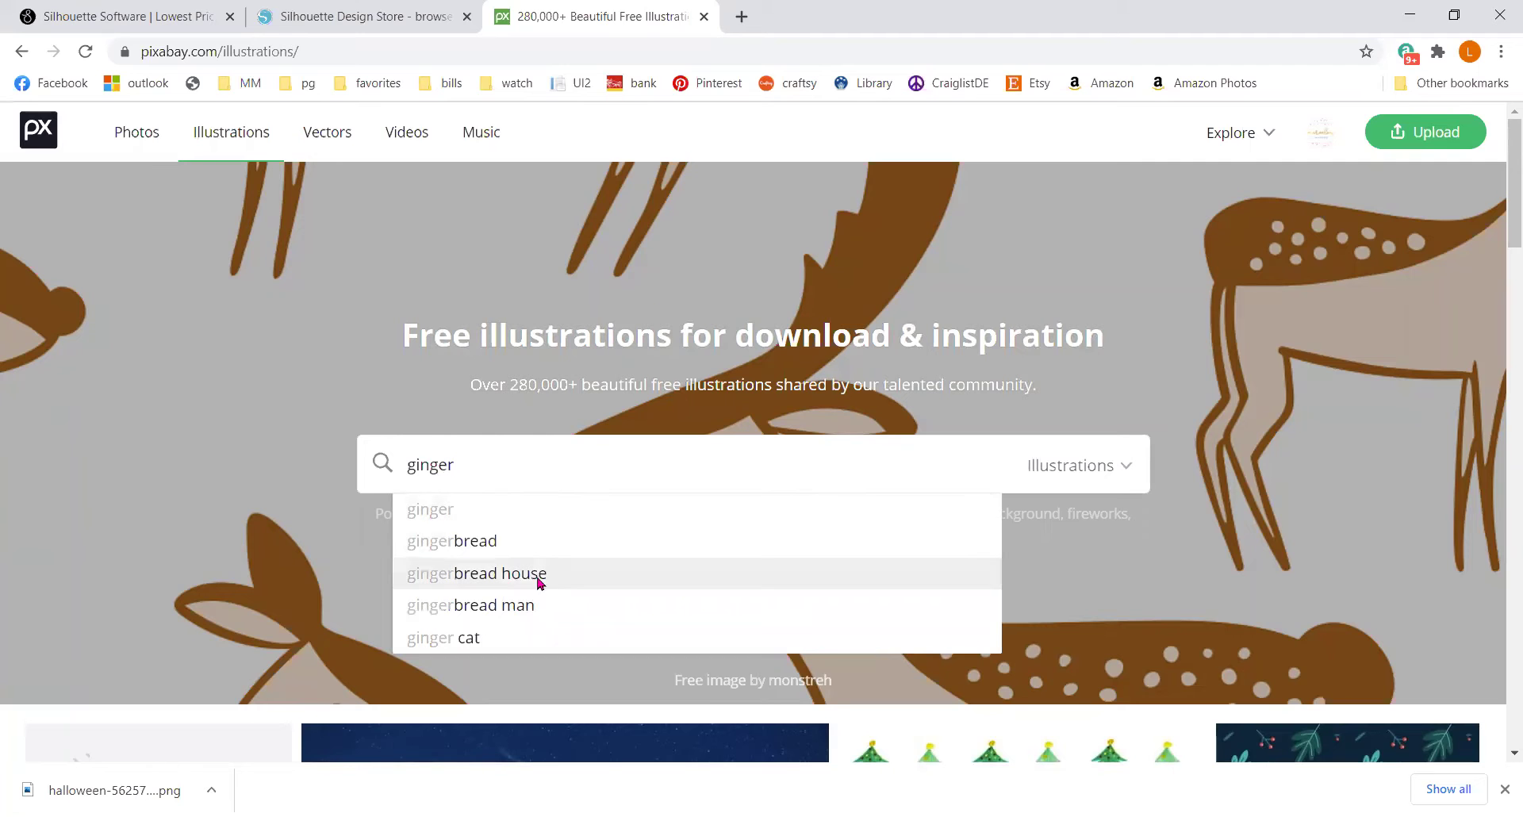
pyautogui.click(528, 607)
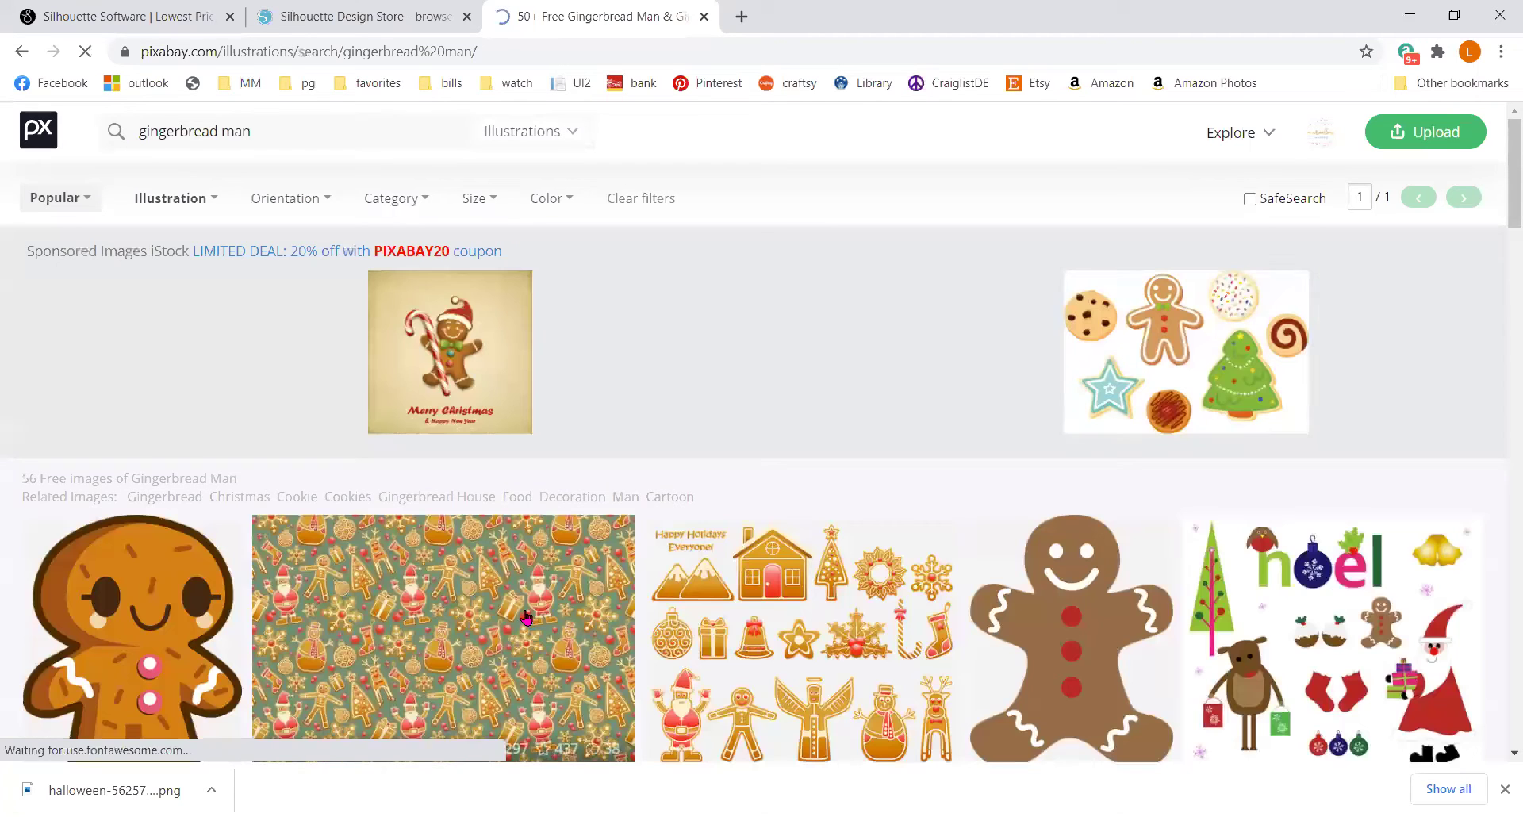
pyautogui.click(1067, 639)
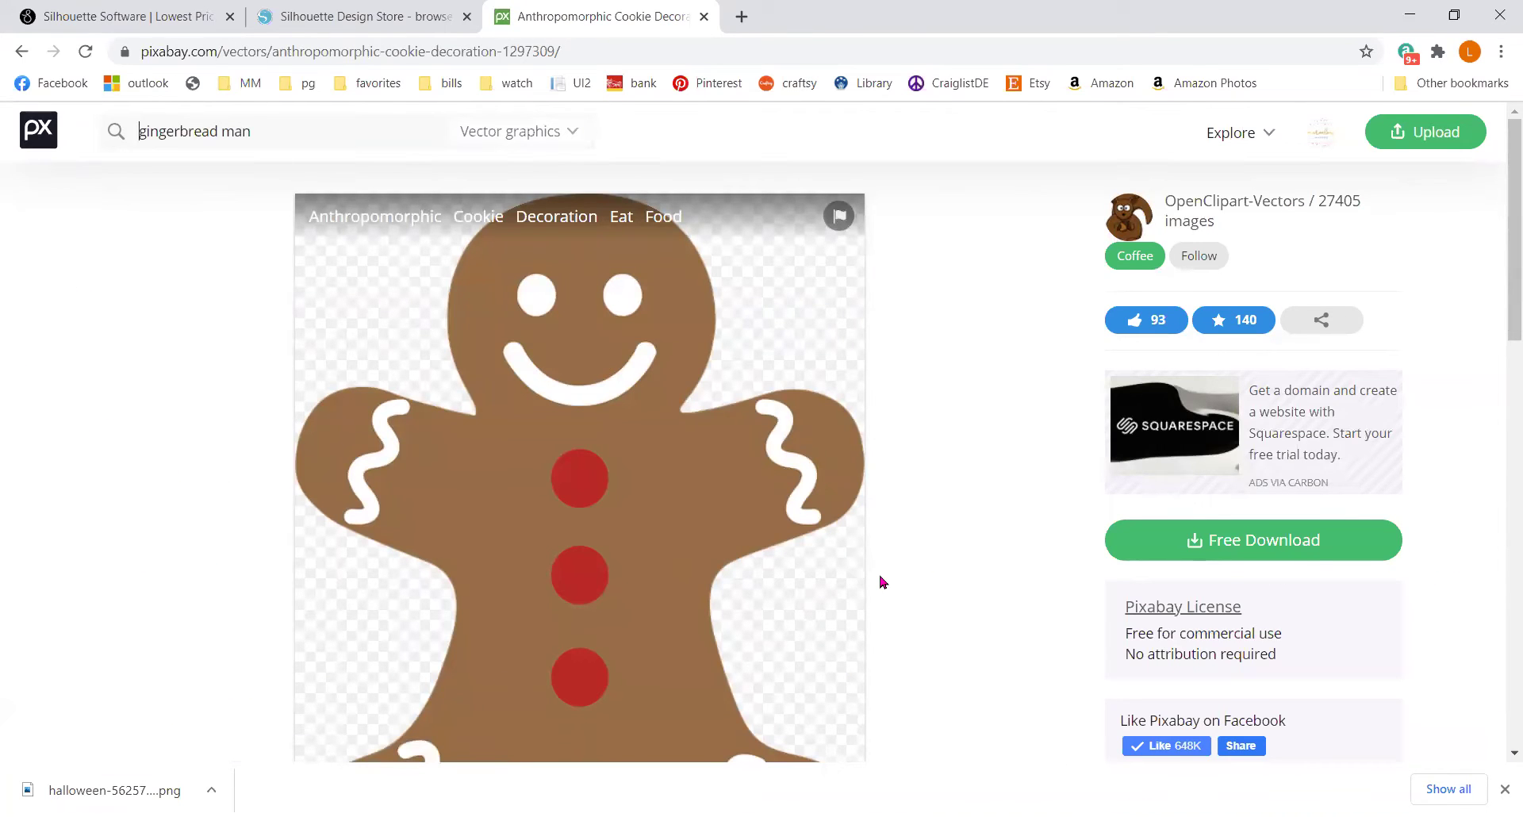
# Download the gingerbread man image as a 1020×1280 PNG and bring up the options for the downloaded file.
pyautogui.scroll(-1, 882, 579)
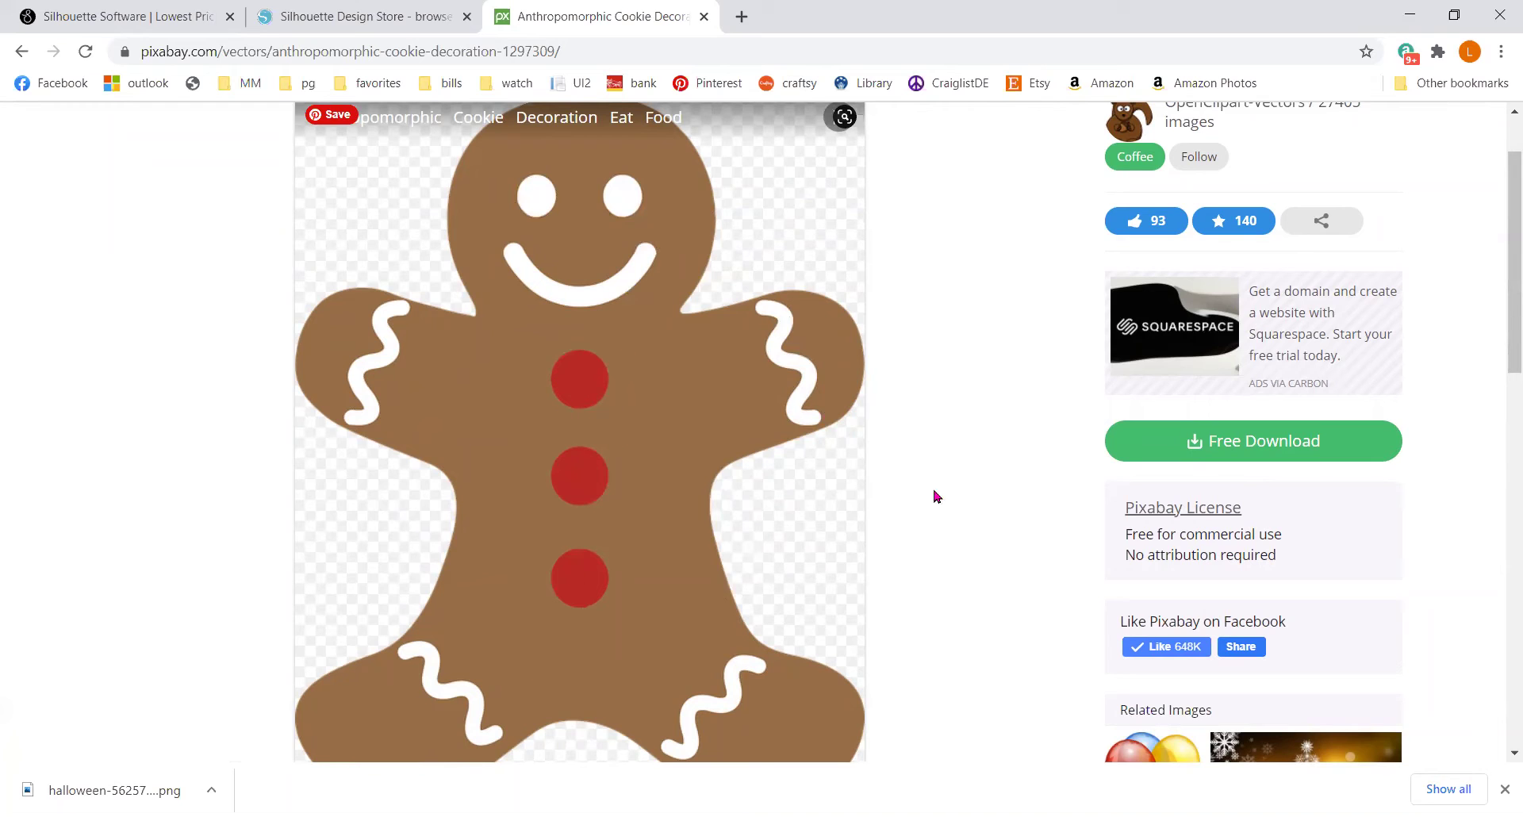
pyautogui.click(1313, 434)
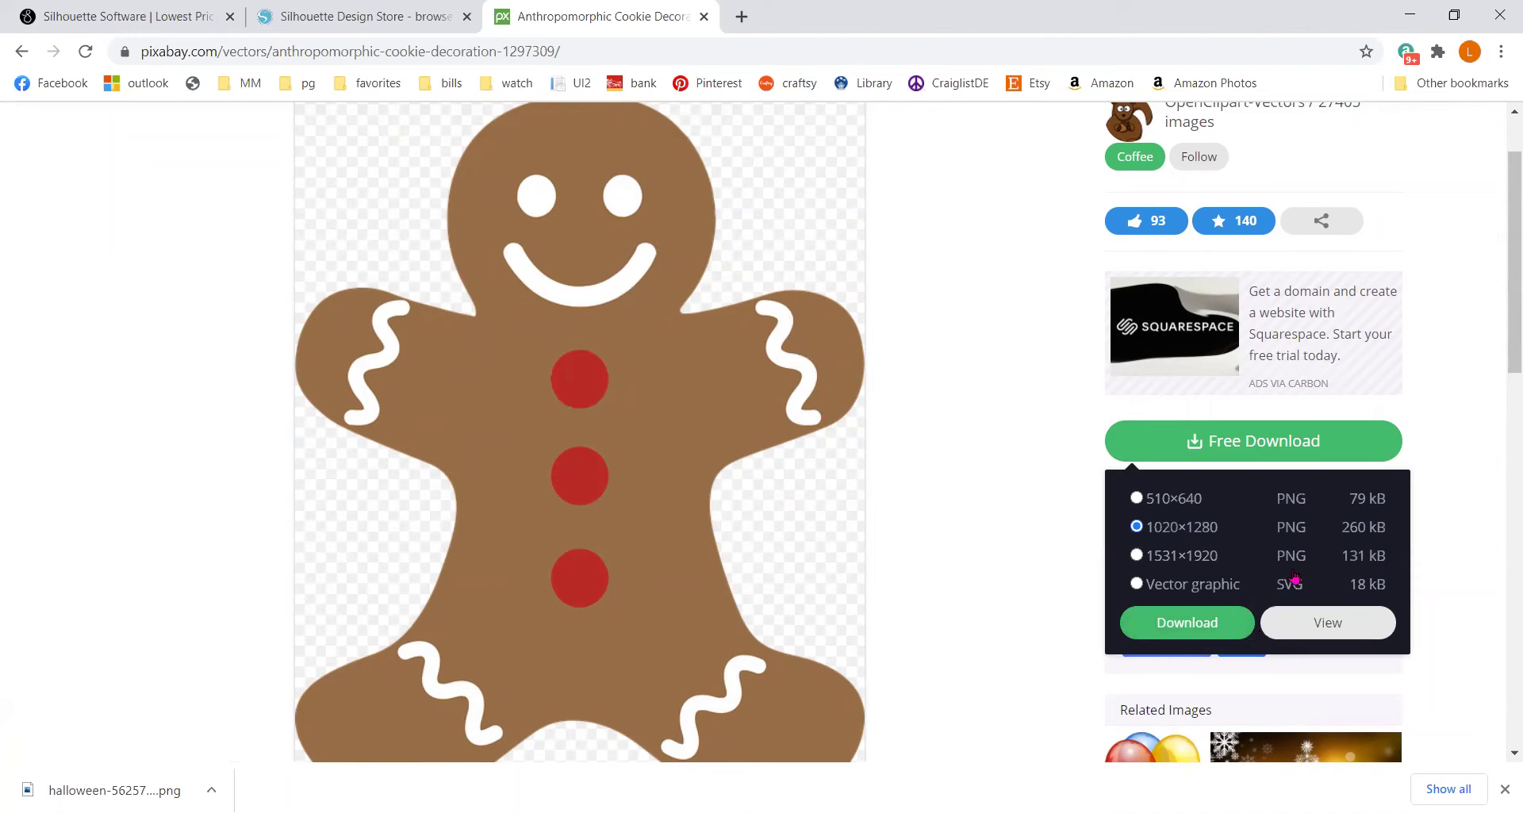
pyautogui.click(1188, 622)
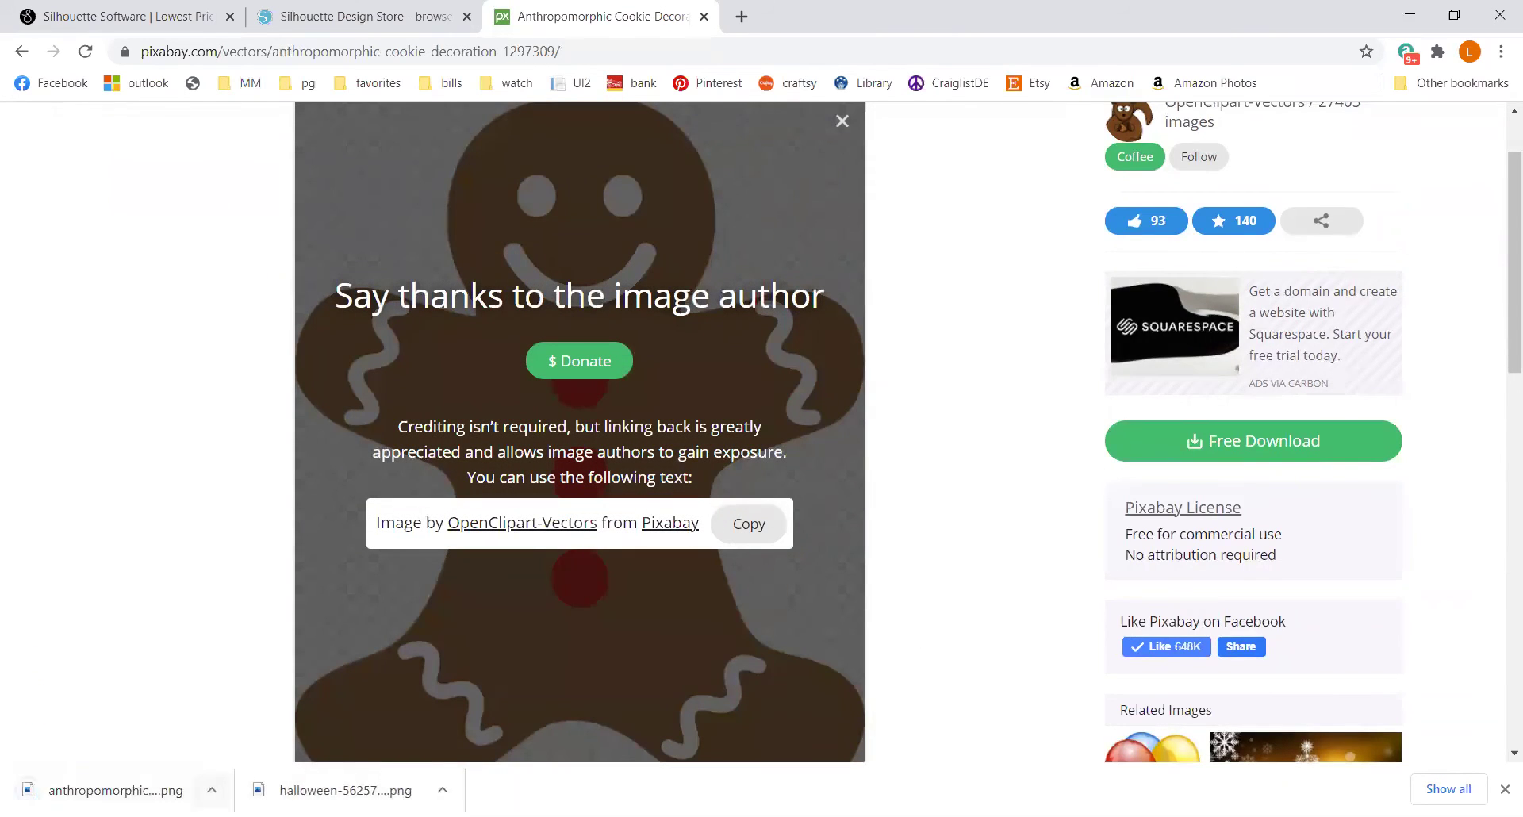
pyautogui.click(211, 791)
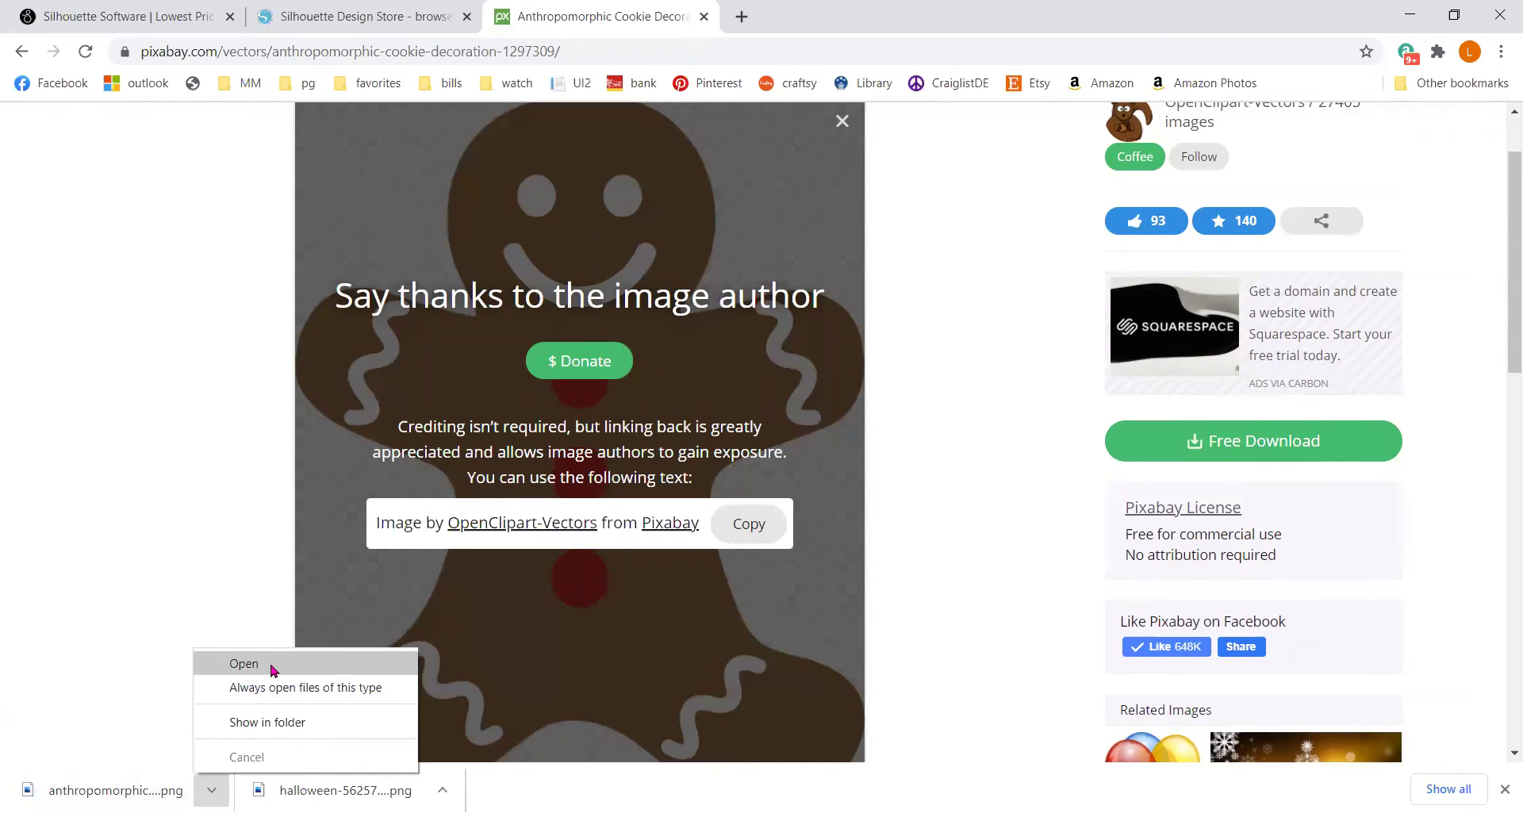
pyautogui.press('Return')
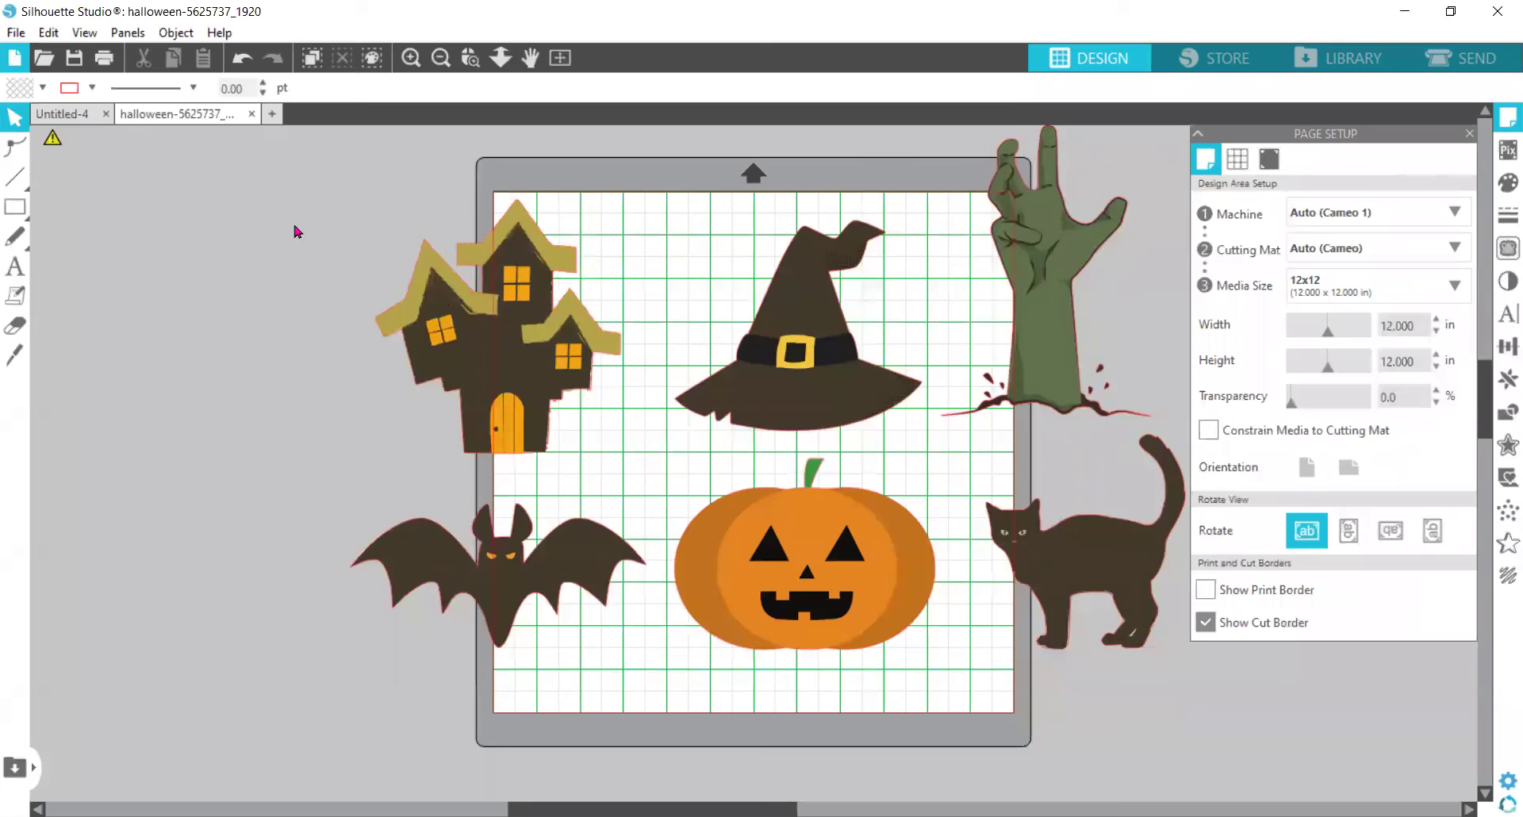
# Open the anthropomorphic-1297309_1280 image in Silhouette Studio and move the gingerbread man to about X -2.560, Y -2.034.
pyautogui.click(272, 114)
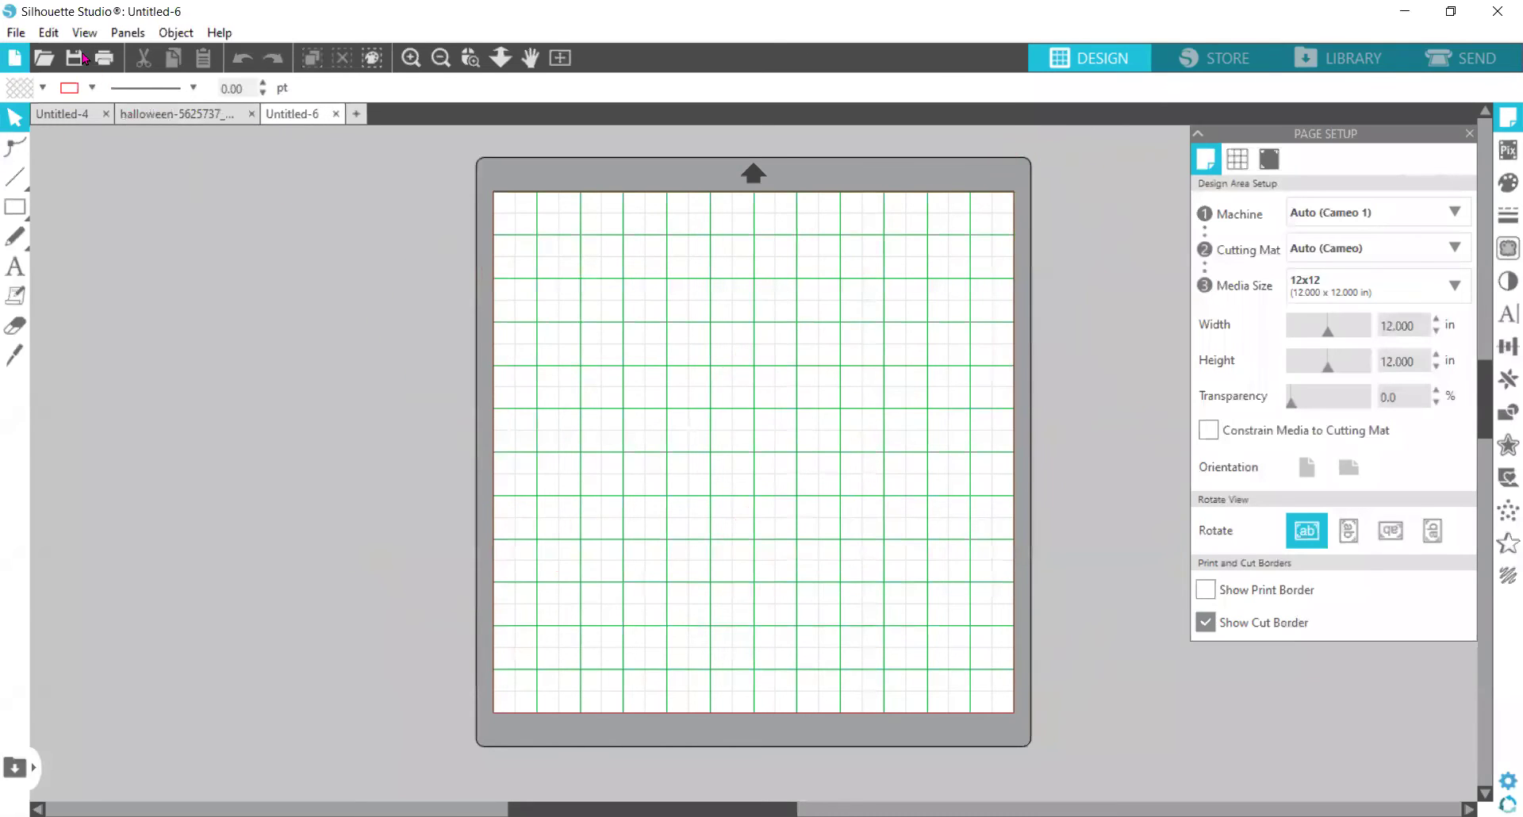
pyautogui.click(16, 32)
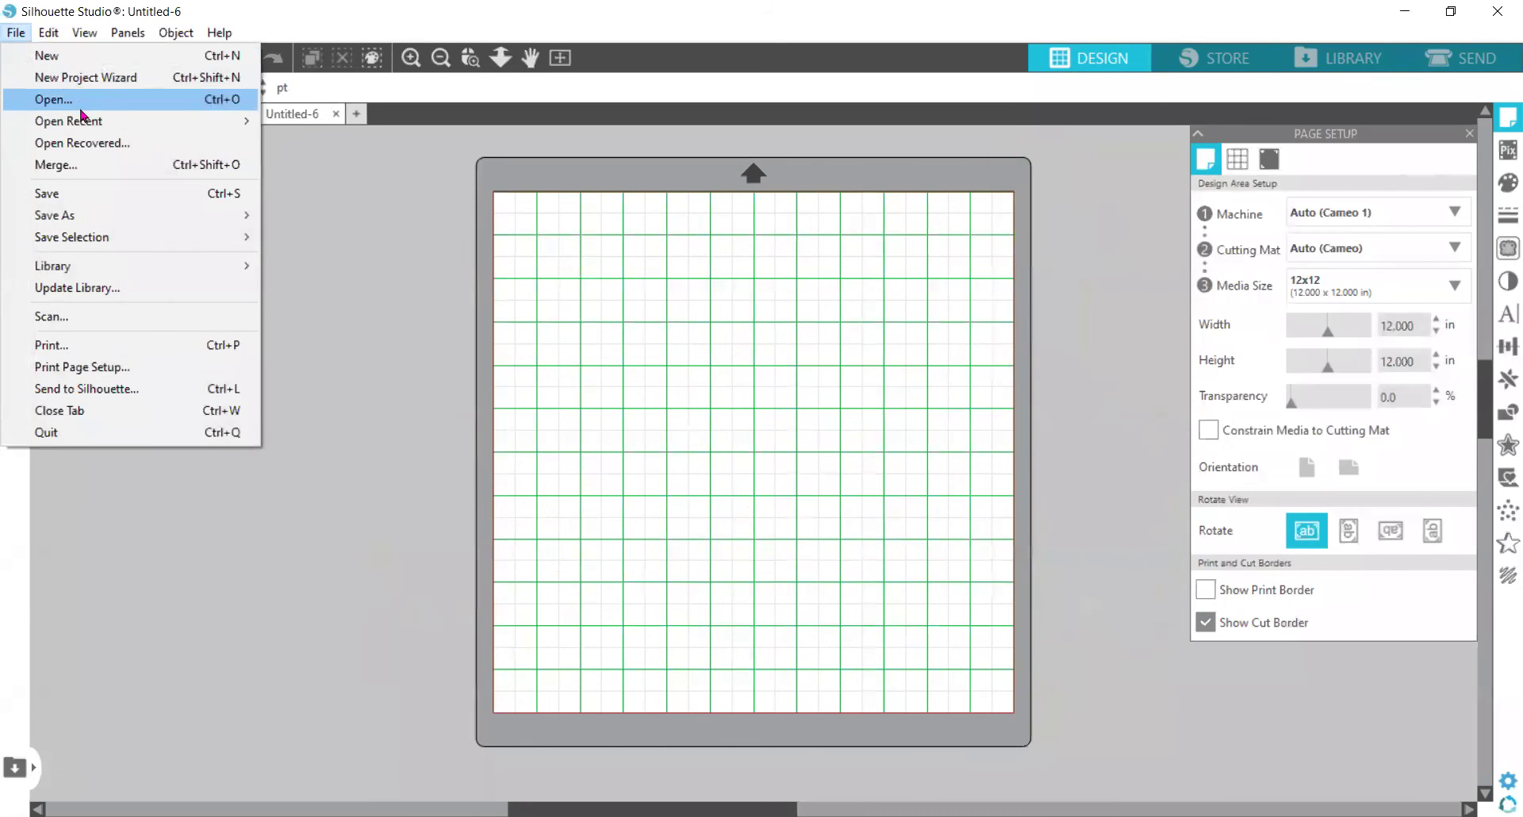
pyautogui.click(75, 99)
pyautogui.scroll(5, 410, 260)
pyautogui.doubleClick(448, 208)
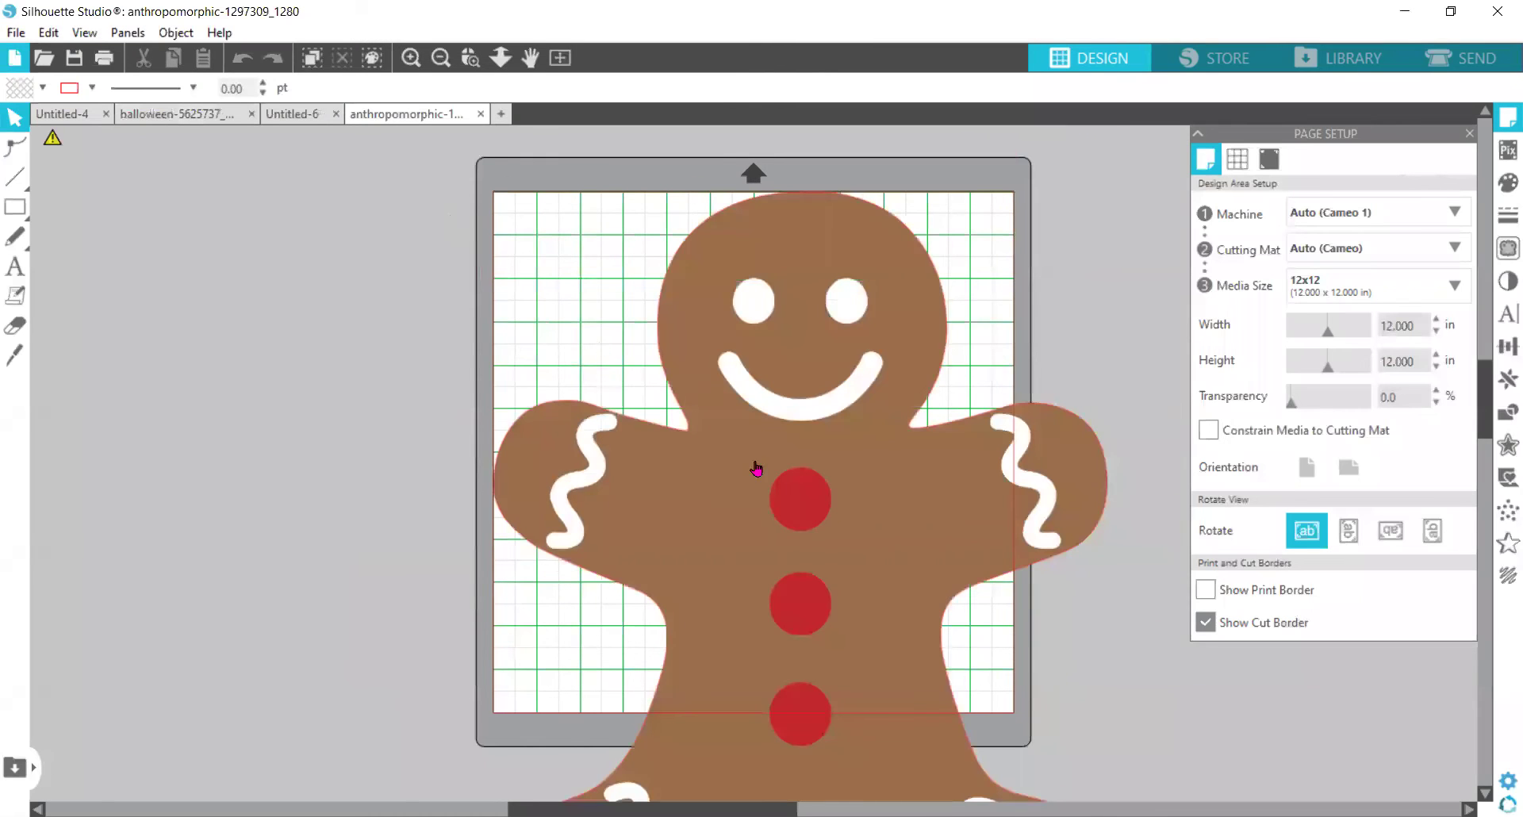
pyautogui.moveTo(613, 450); pyautogui.dragTo(556, 355)
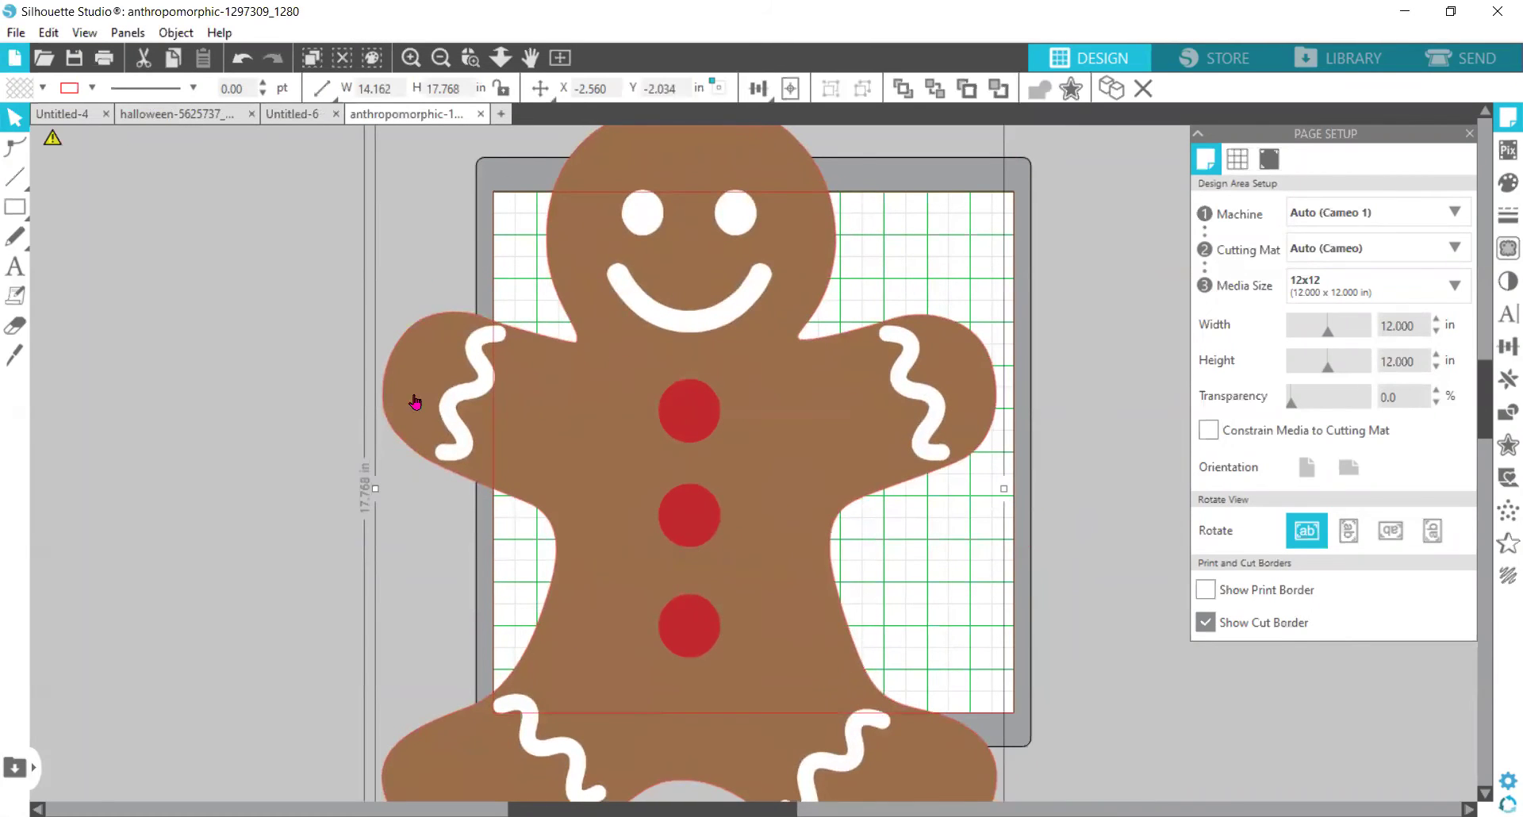
# Undo the moves and resizing of the gingerbread man until it is back centred on the mat, and check its cut lines in the Send view.
pyautogui.hotkey('ctrl', 'z')
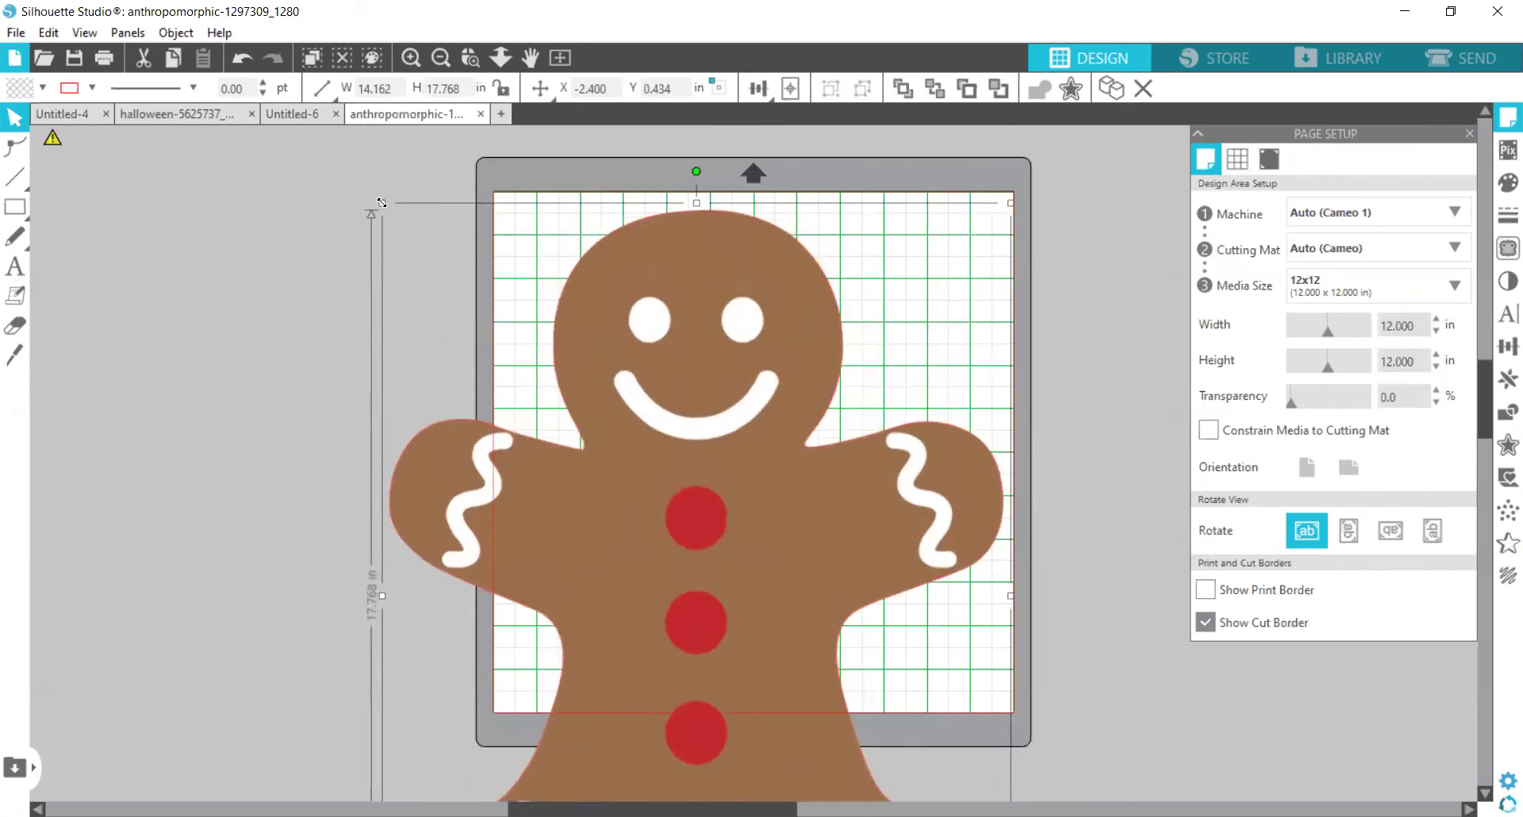
pyautogui.hotkey('ctrl', 'z')
pyautogui.hotkey('ctrl', 'z')
pyautogui.hotkey('ctrl', 'z')
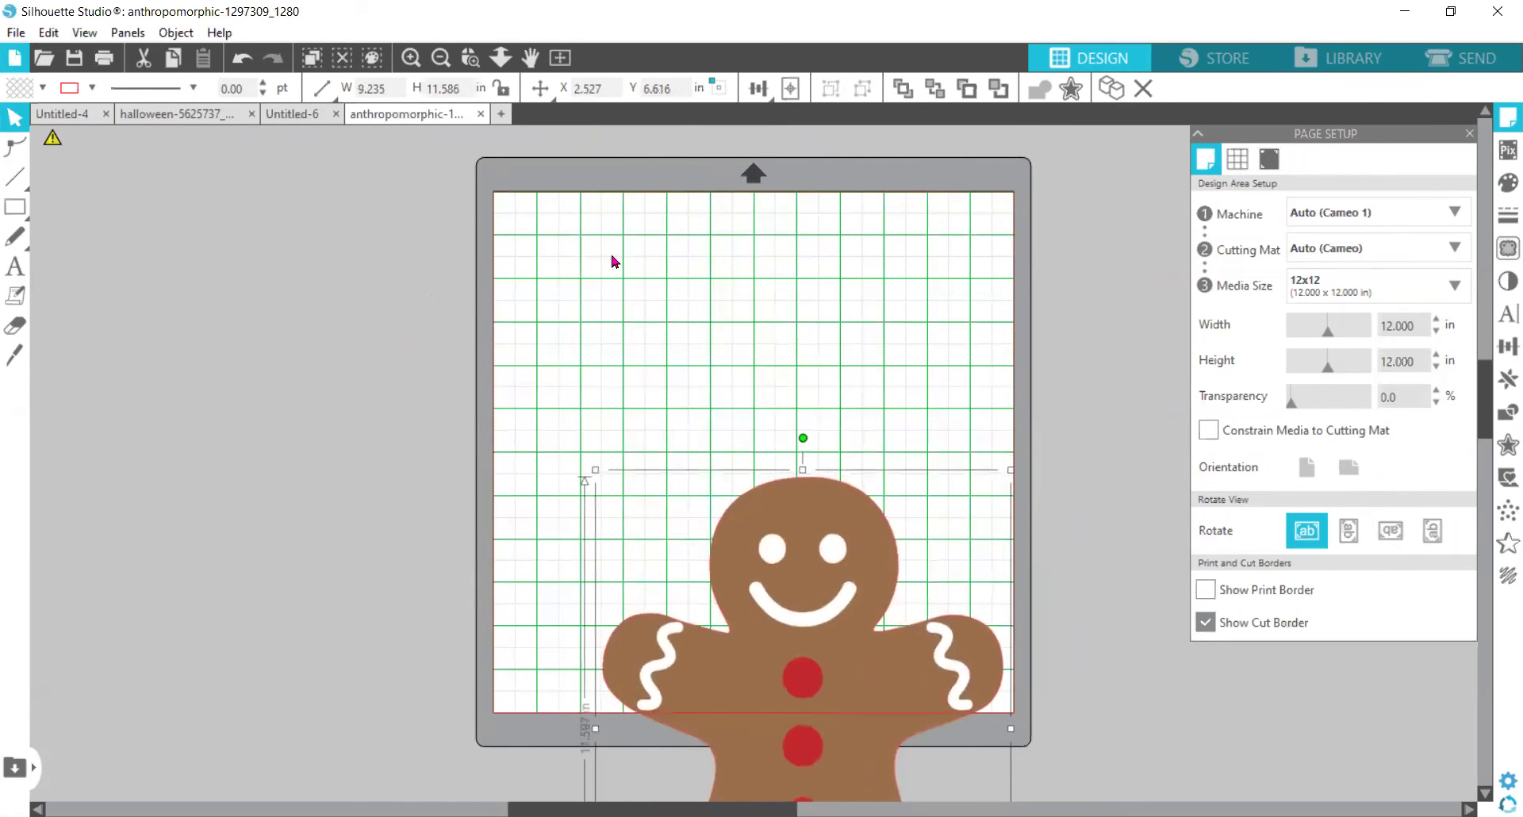
pyautogui.hotkey('ctrl', 'z')
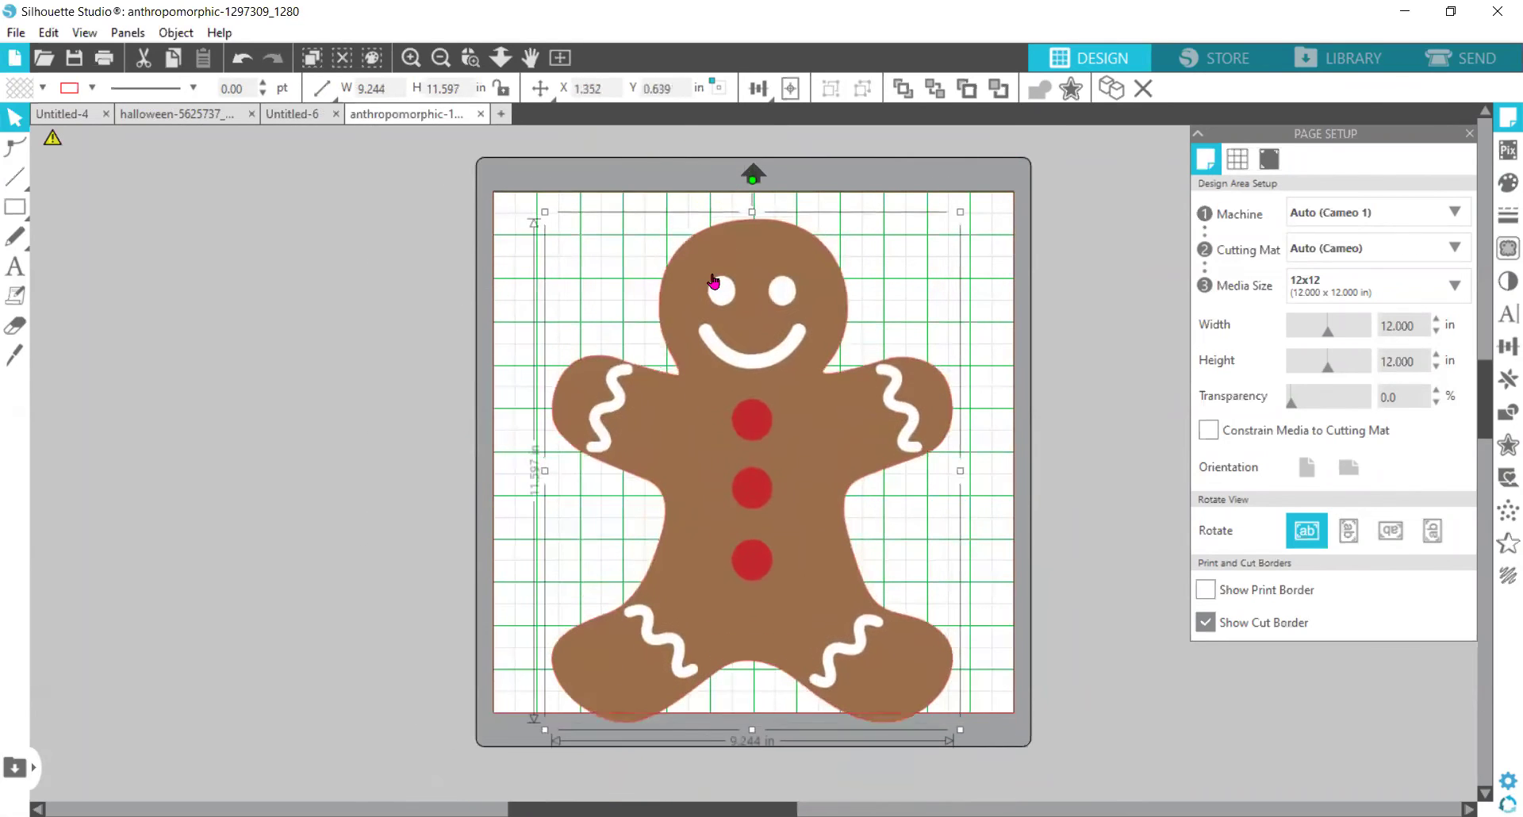
pyautogui.click(1461, 58)
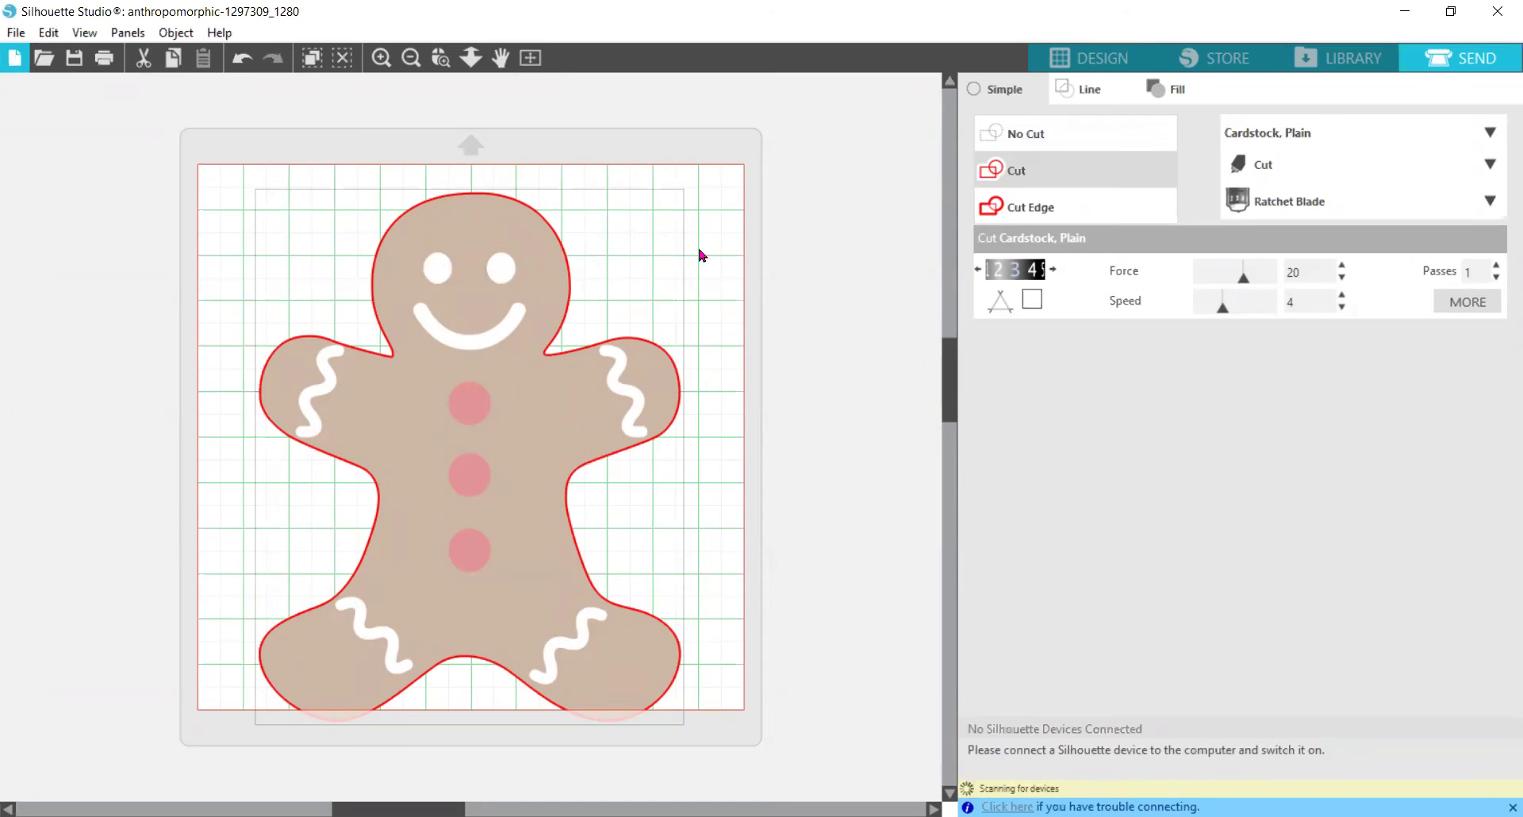
pyautogui.click(1104, 59)
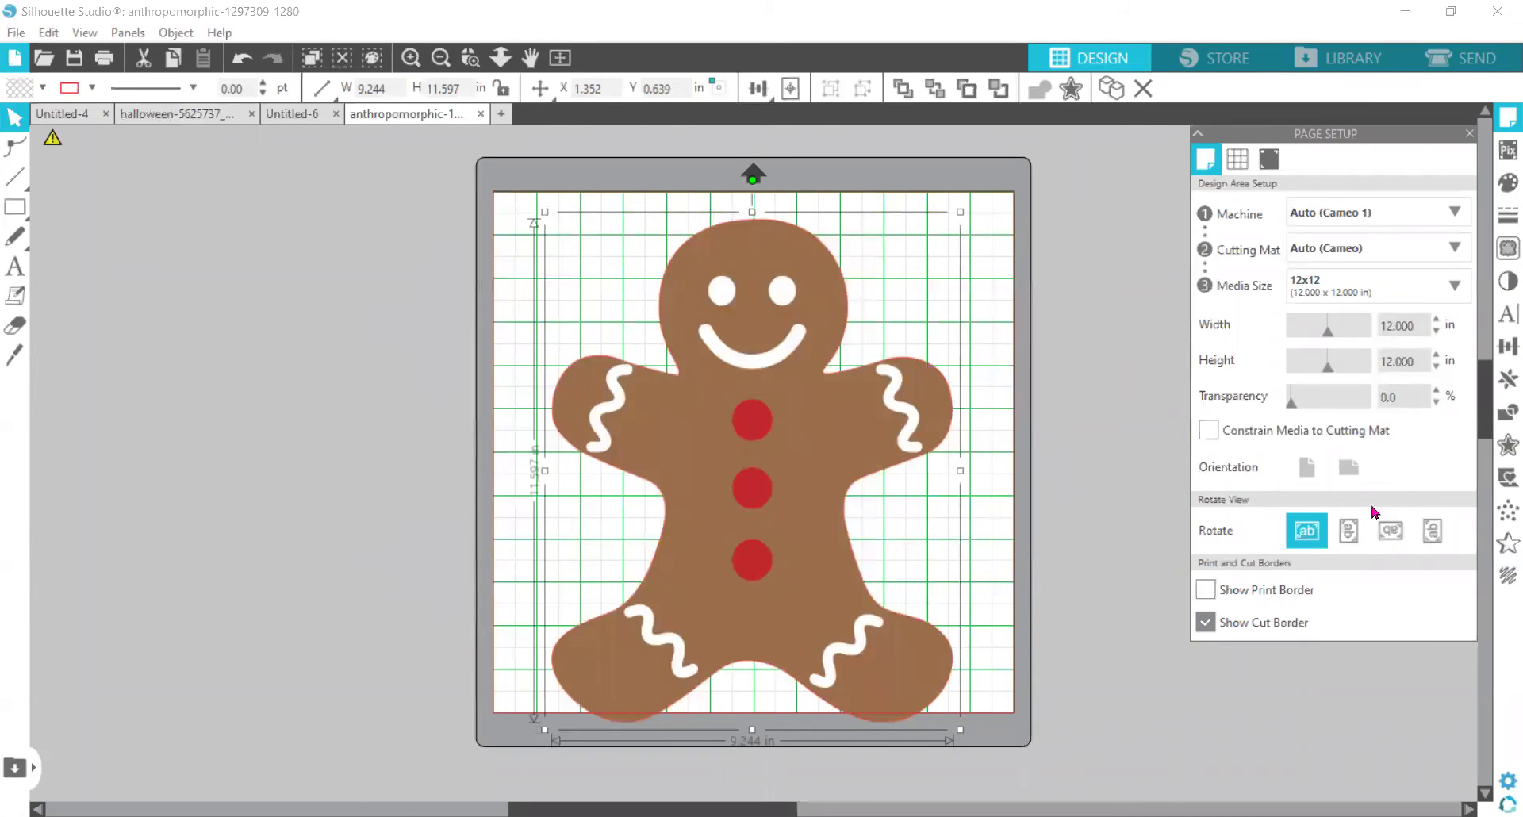
# Trace the whole gingerbread man using a trace area about 10.560 × 11.840 in and a threshold of 58%.
pyautogui.click(1501, 253)
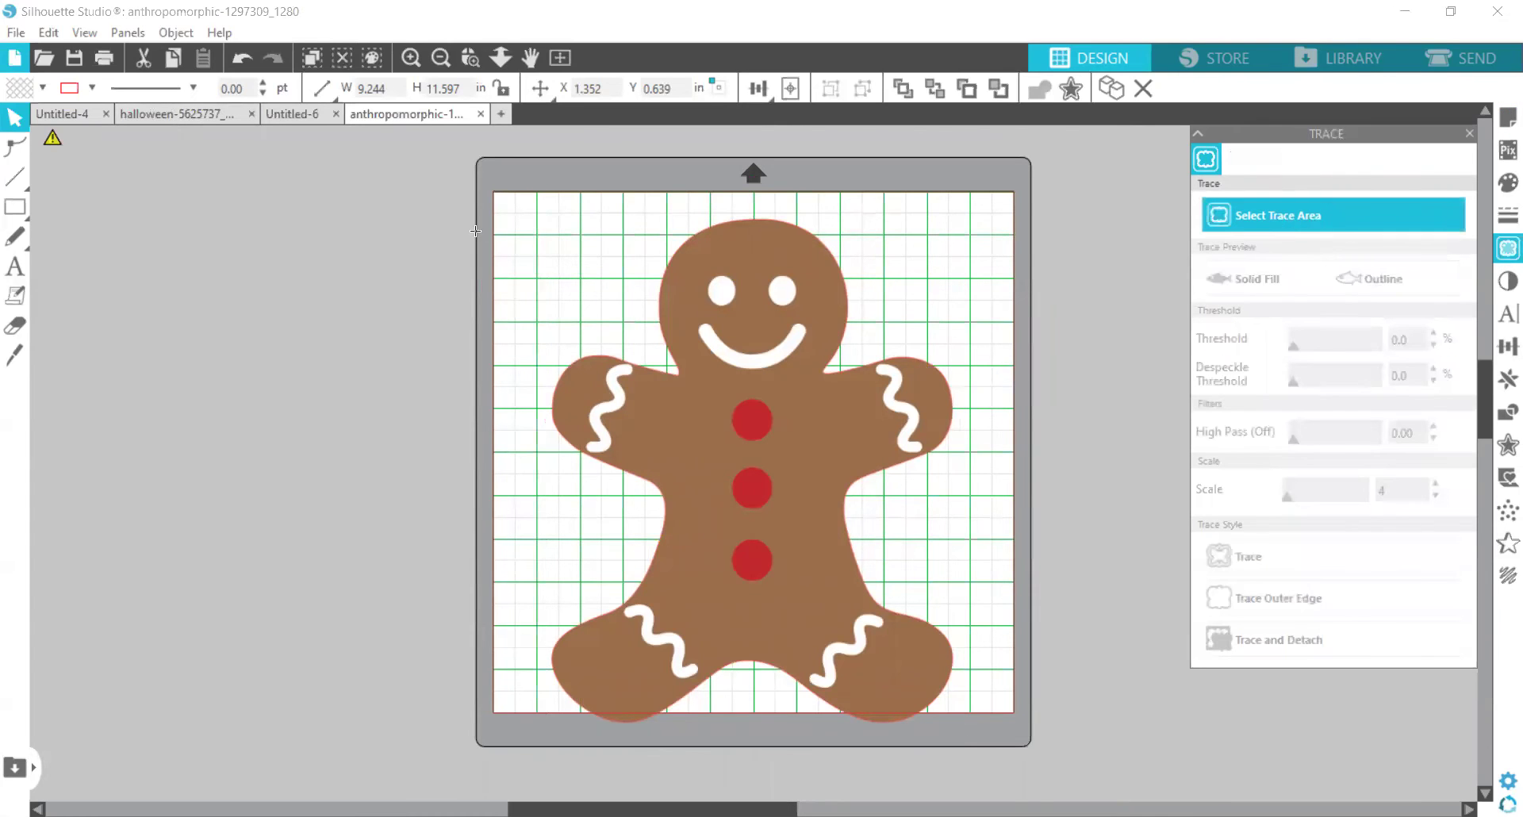
pyautogui.moveTo(540, 216)
pyautogui.mouseDown()
pyautogui.moveTo(610, 722)
pyautogui.moveTo(1006, 728)
pyautogui.moveTo(995, 716)
pyautogui.moveTo(994, 731)
pyautogui.mouseUp()
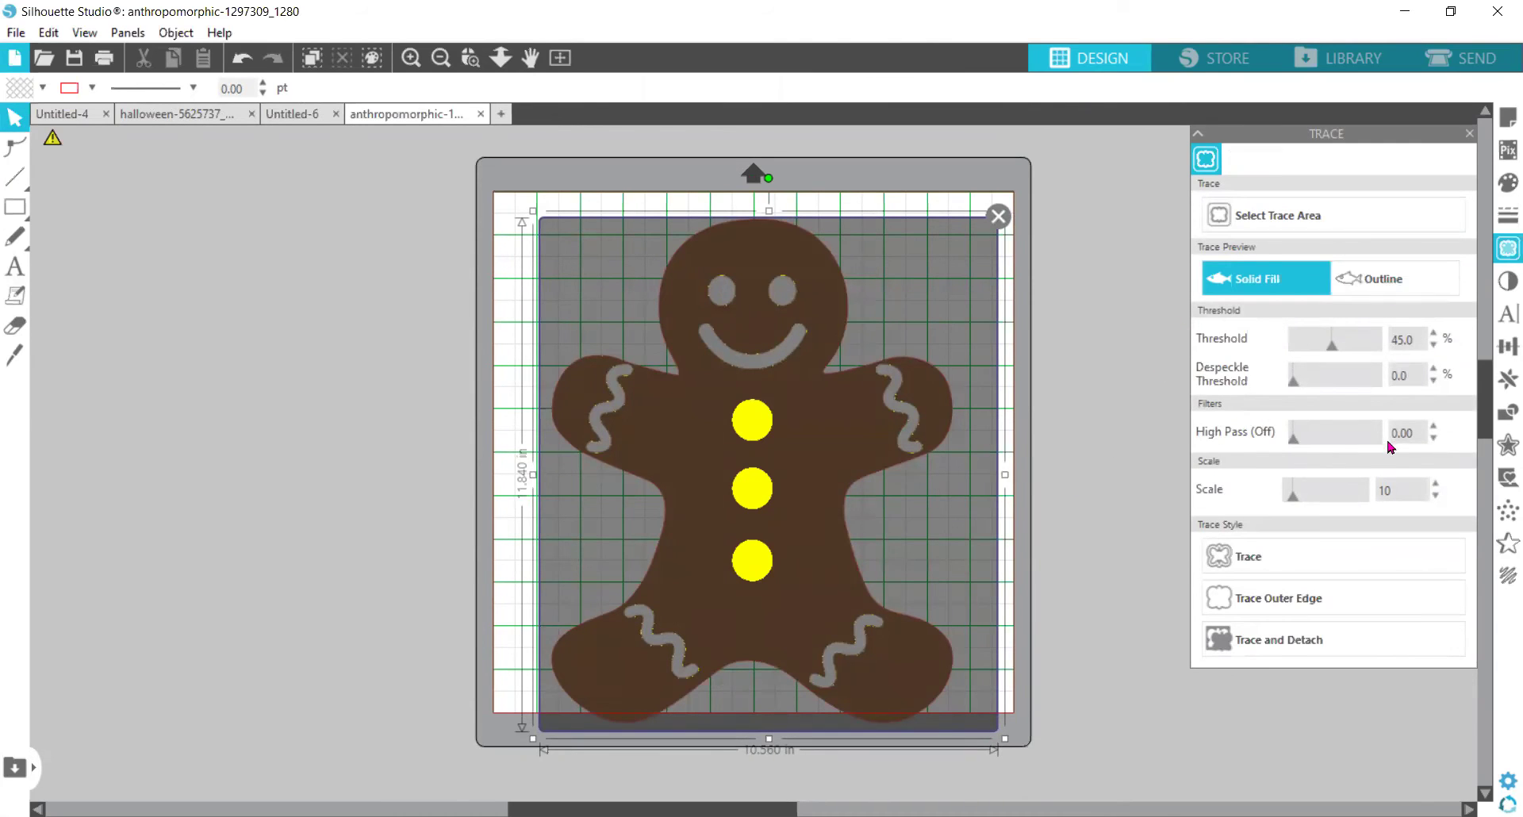
pyautogui.moveTo(1332, 347); pyautogui.dragTo(1344, 349)
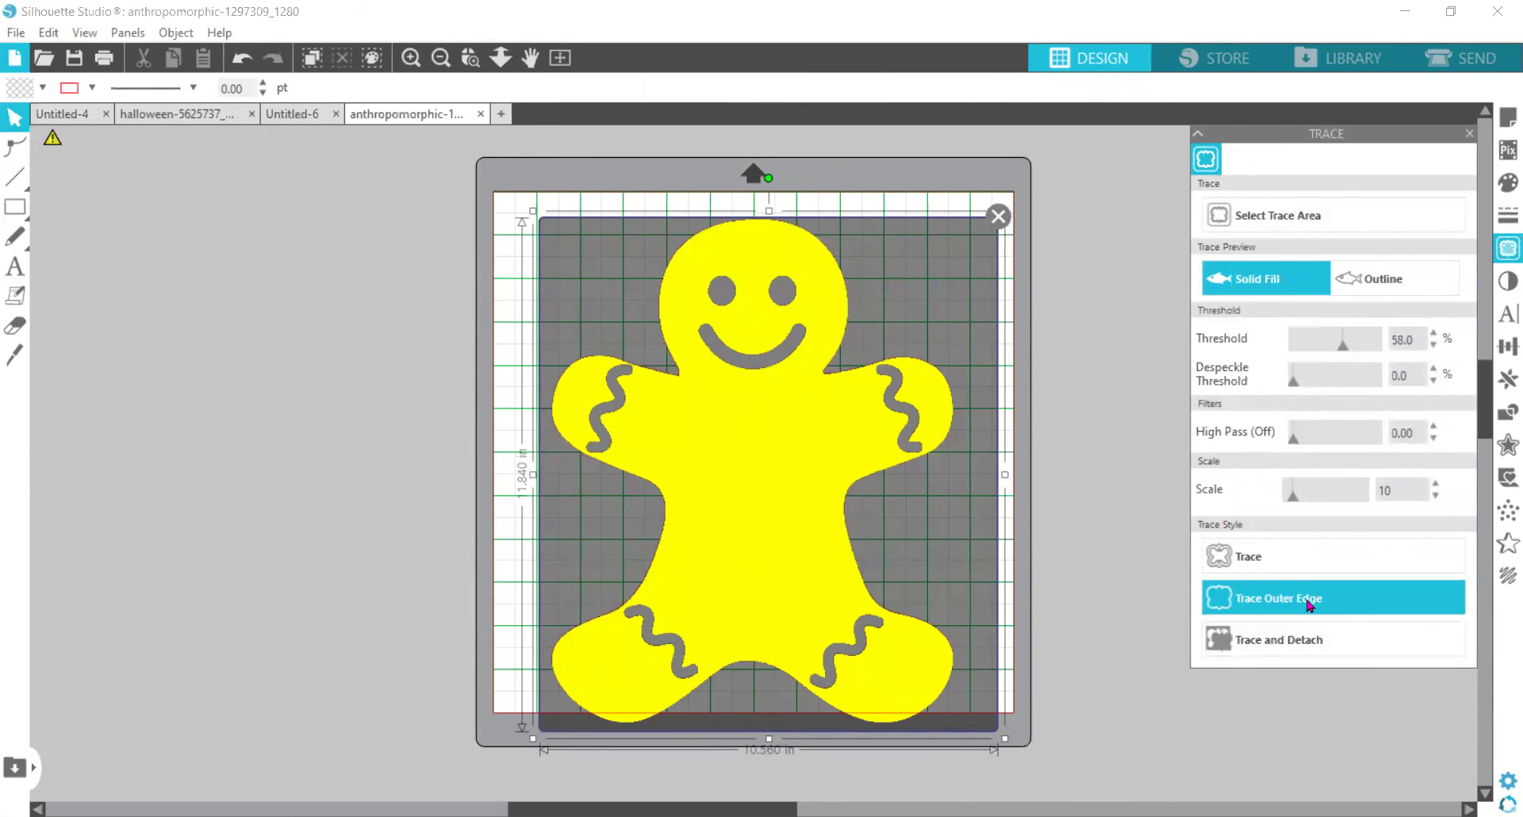
pyautogui.click(1302, 563)
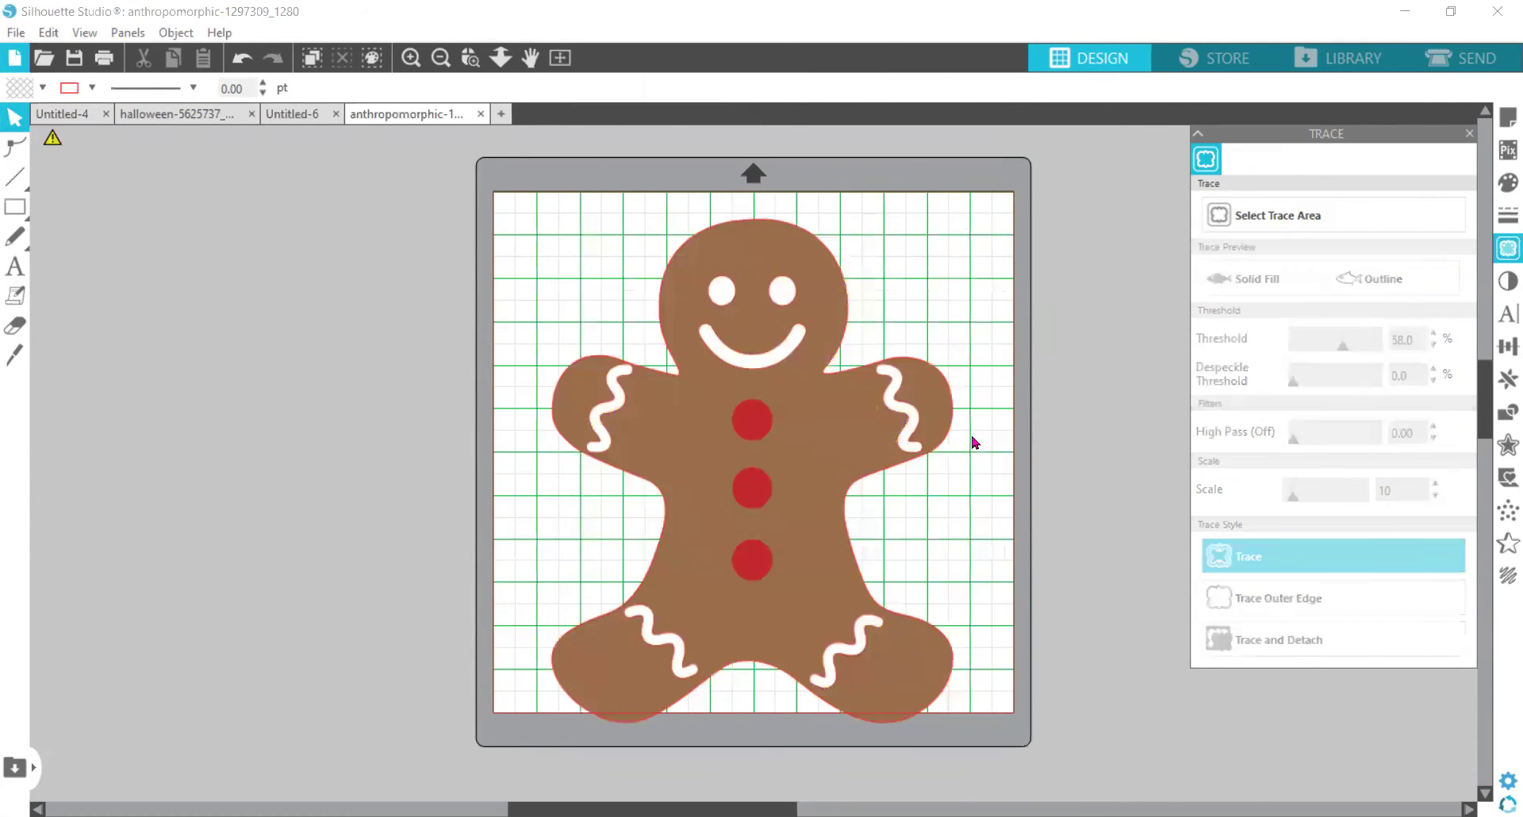
# Move the original gingerbread image off the left side of the mat and release the compound path of the traced outlines.
pyautogui.moveTo(933, 449); pyautogui.dragTo(495, 384)
pyautogui.click(591, 412)
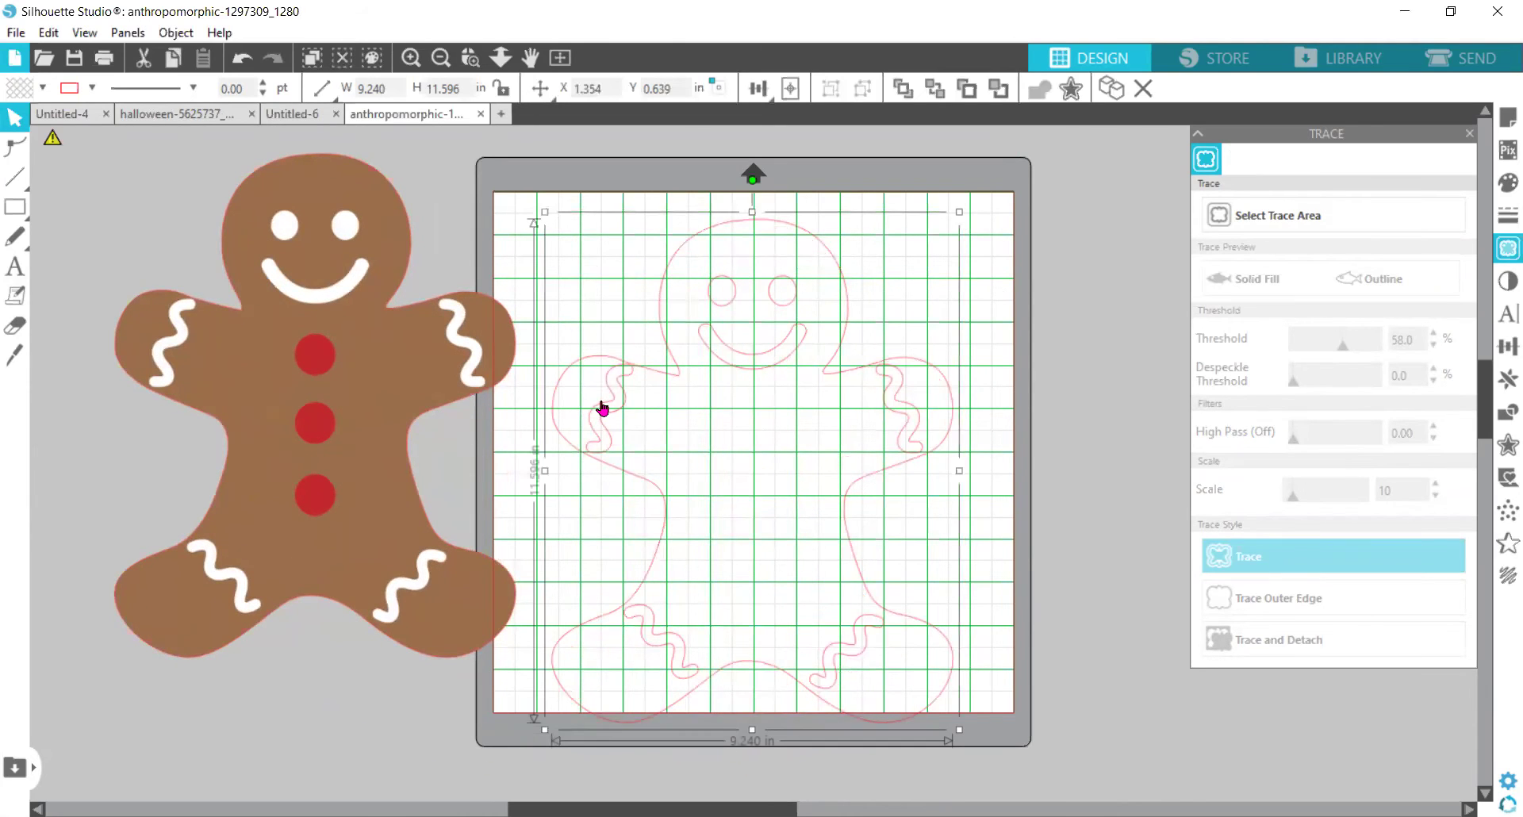
pyautogui.rightClick(602, 409)
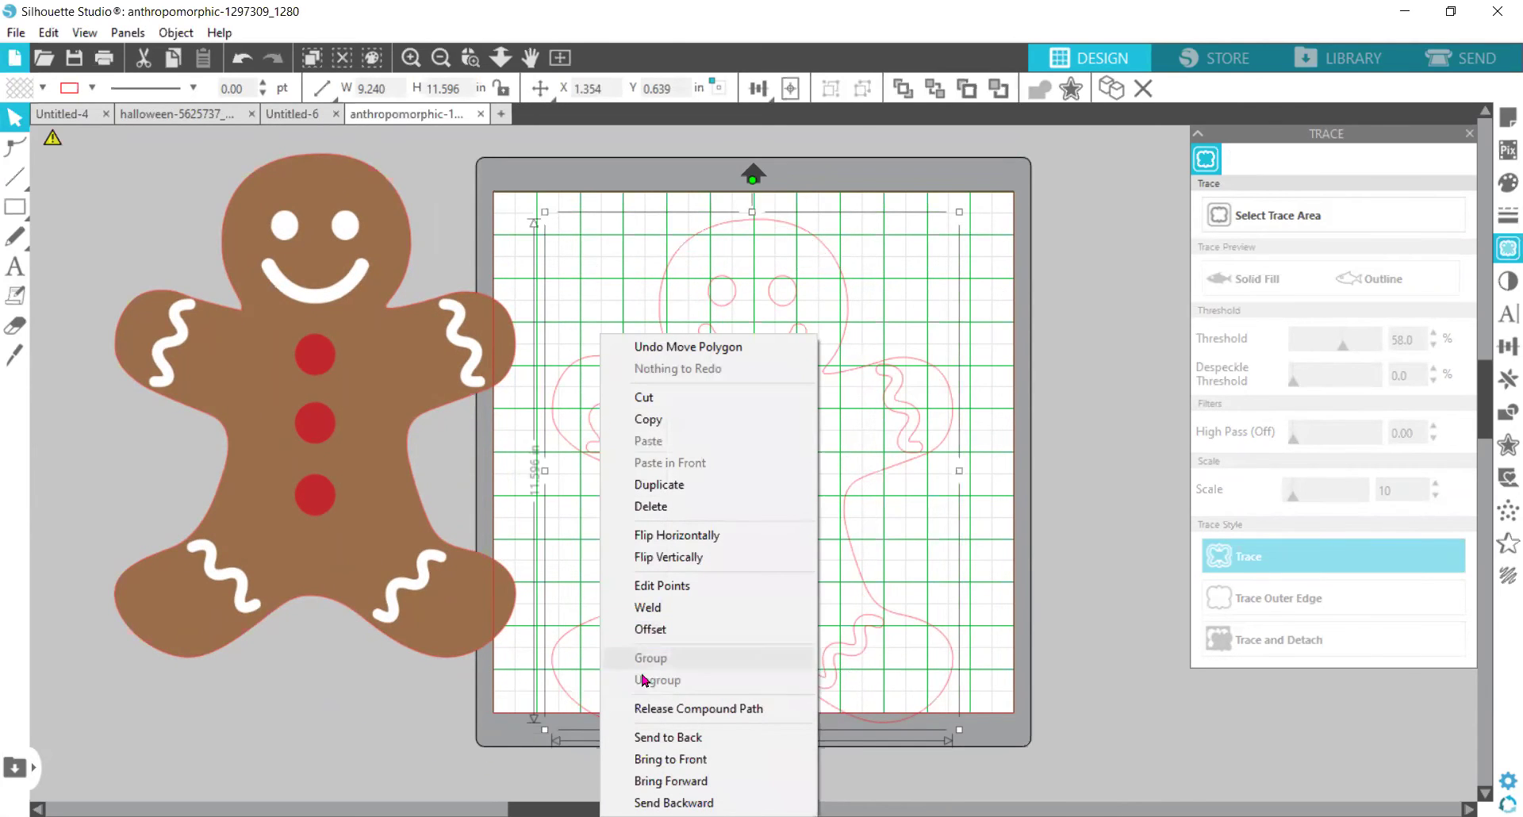
pyautogui.click(639, 708)
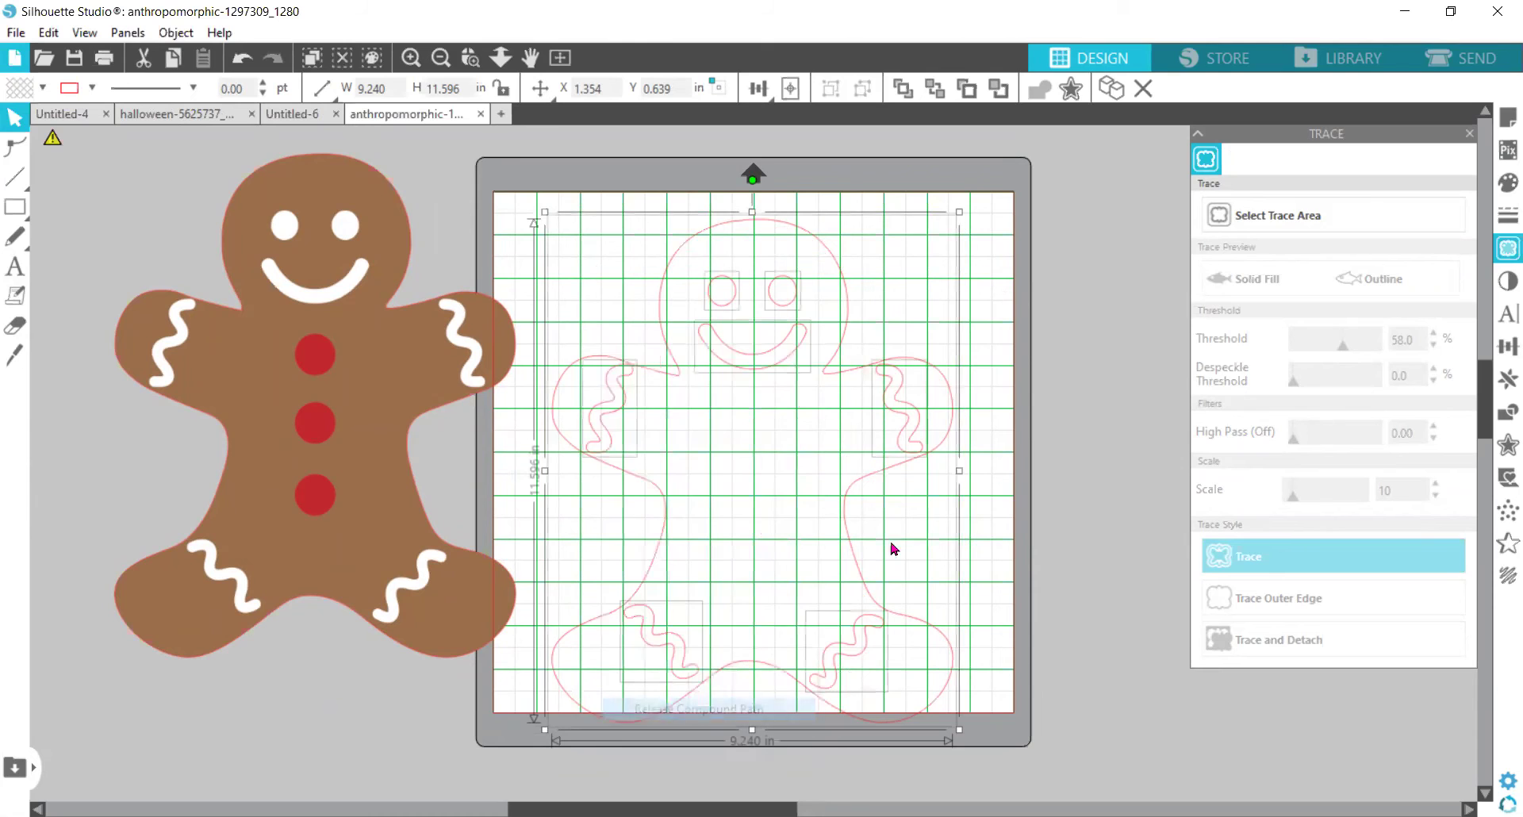
pyautogui.click(1078, 454)
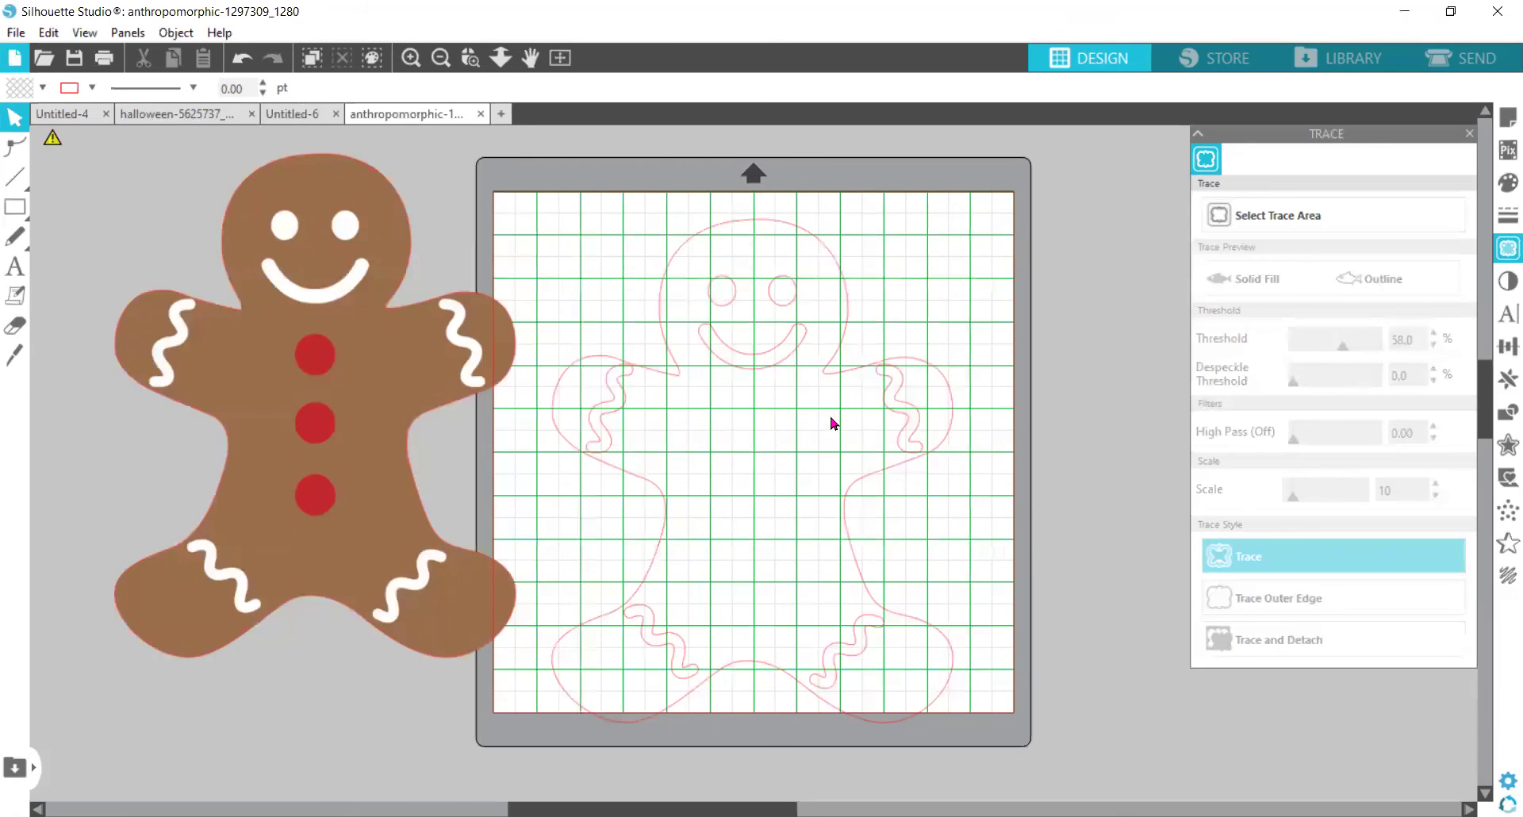
# Move the traced smile, both eyes and the right arm's icing squiggle into the mat's upper-right corner, outside the head outline.
pyautogui.moveTo(773, 349)
pyautogui.mouseDown()
pyautogui.moveTo(921, 378)
pyautogui.moveTo(928, 289)
pyautogui.mouseUp()
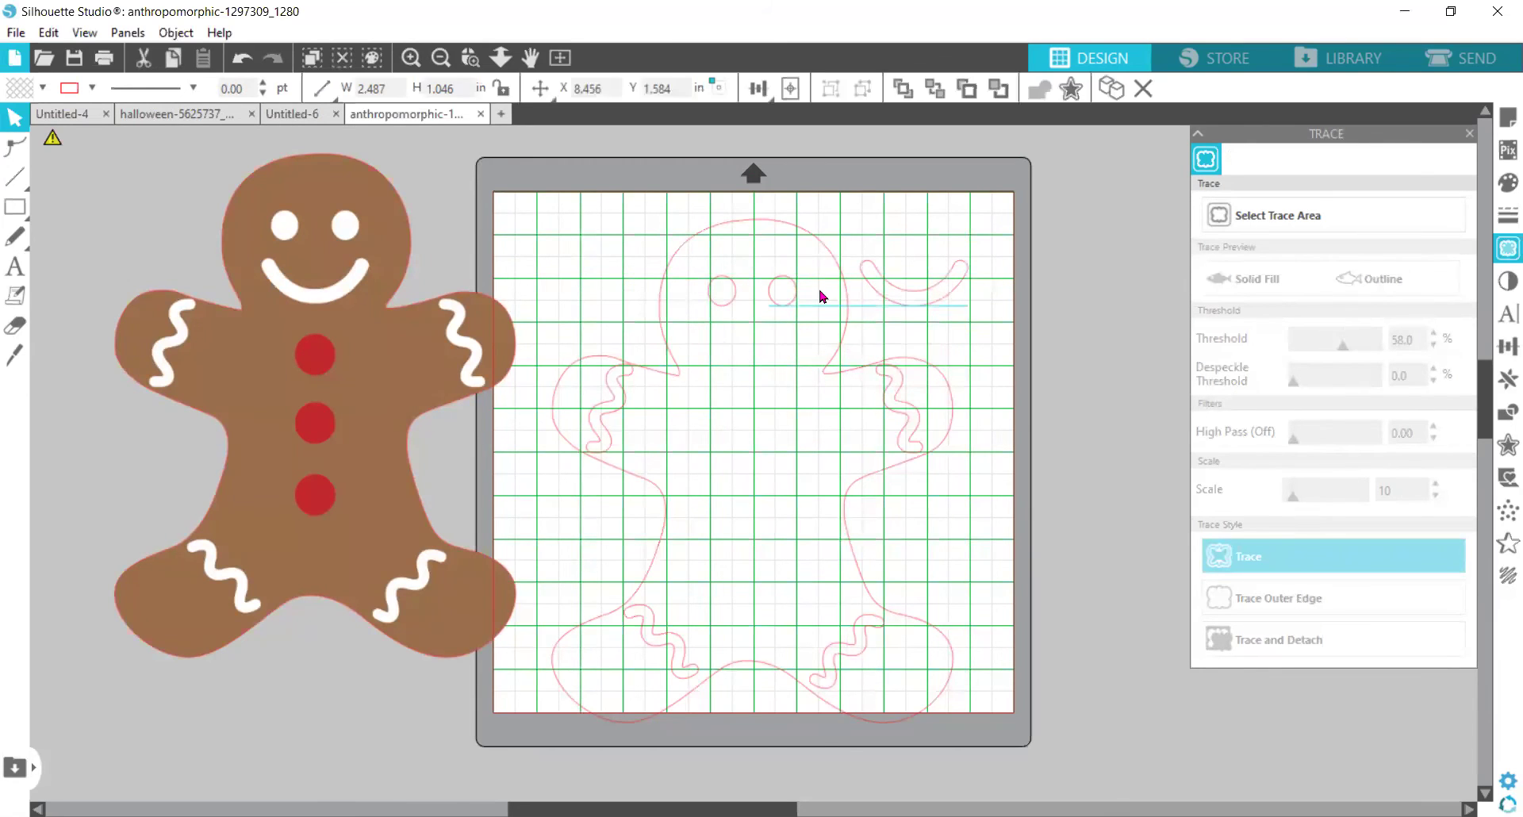
pyautogui.moveTo(795, 298); pyautogui.dragTo(924, 240)
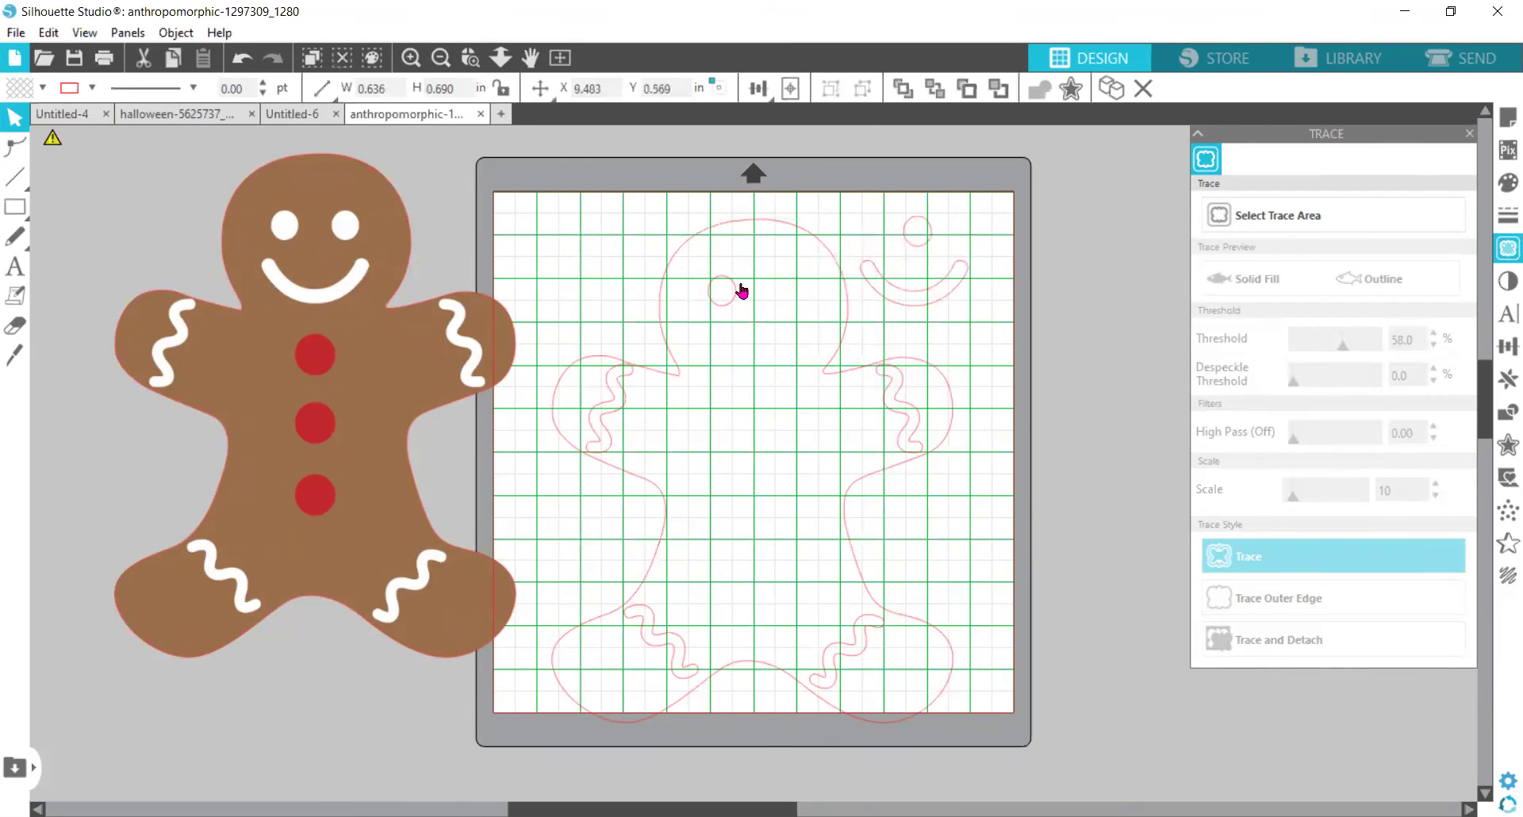
pyautogui.moveTo(724, 292); pyautogui.dragTo(888, 230)
pyautogui.moveTo(904, 412)
pyautogui.mouseDown()
pyautogui.moveTo(974, 308)
pyautogui.moveTo(983, 330)
pyautogui.mouseUp()
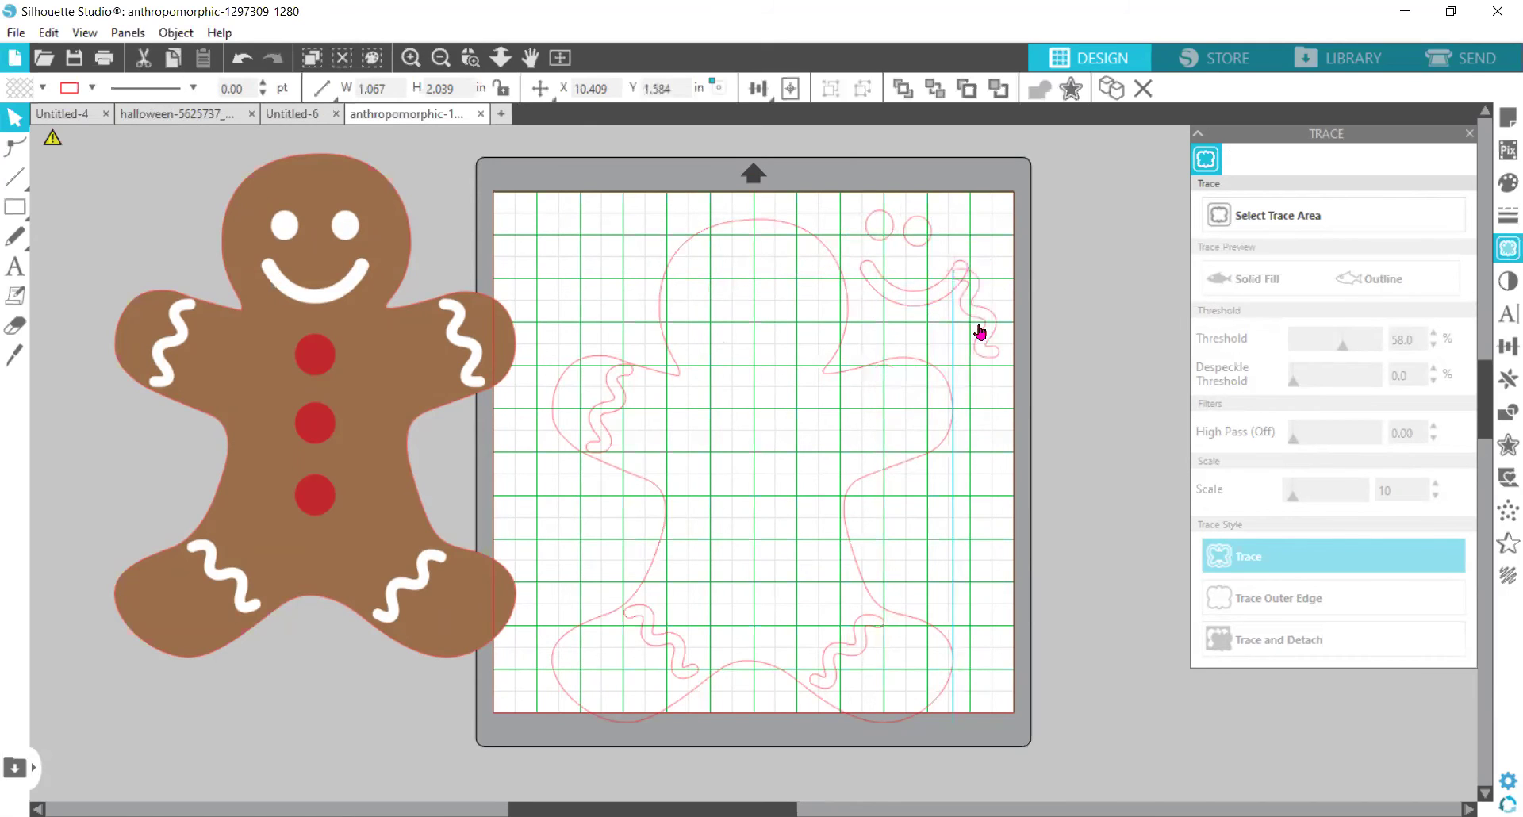
pyautogui.click(655, 562)
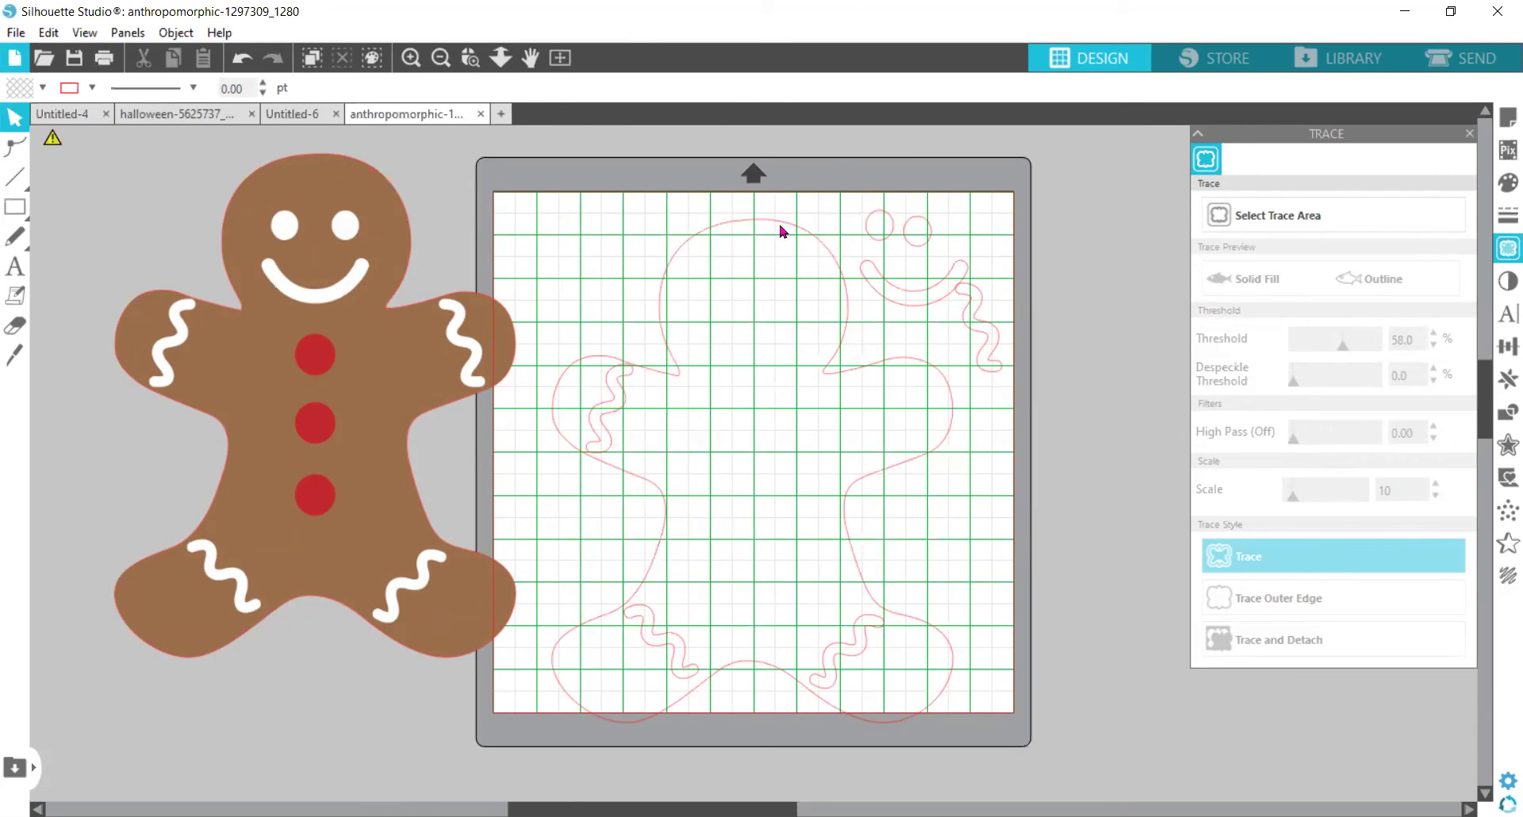
# Move the traced body outline off the left side of the mat and delete the three icing squiggles left in place.
pyautogui.moveTo(876, 369); pyautogui.dragTo(444, 419)
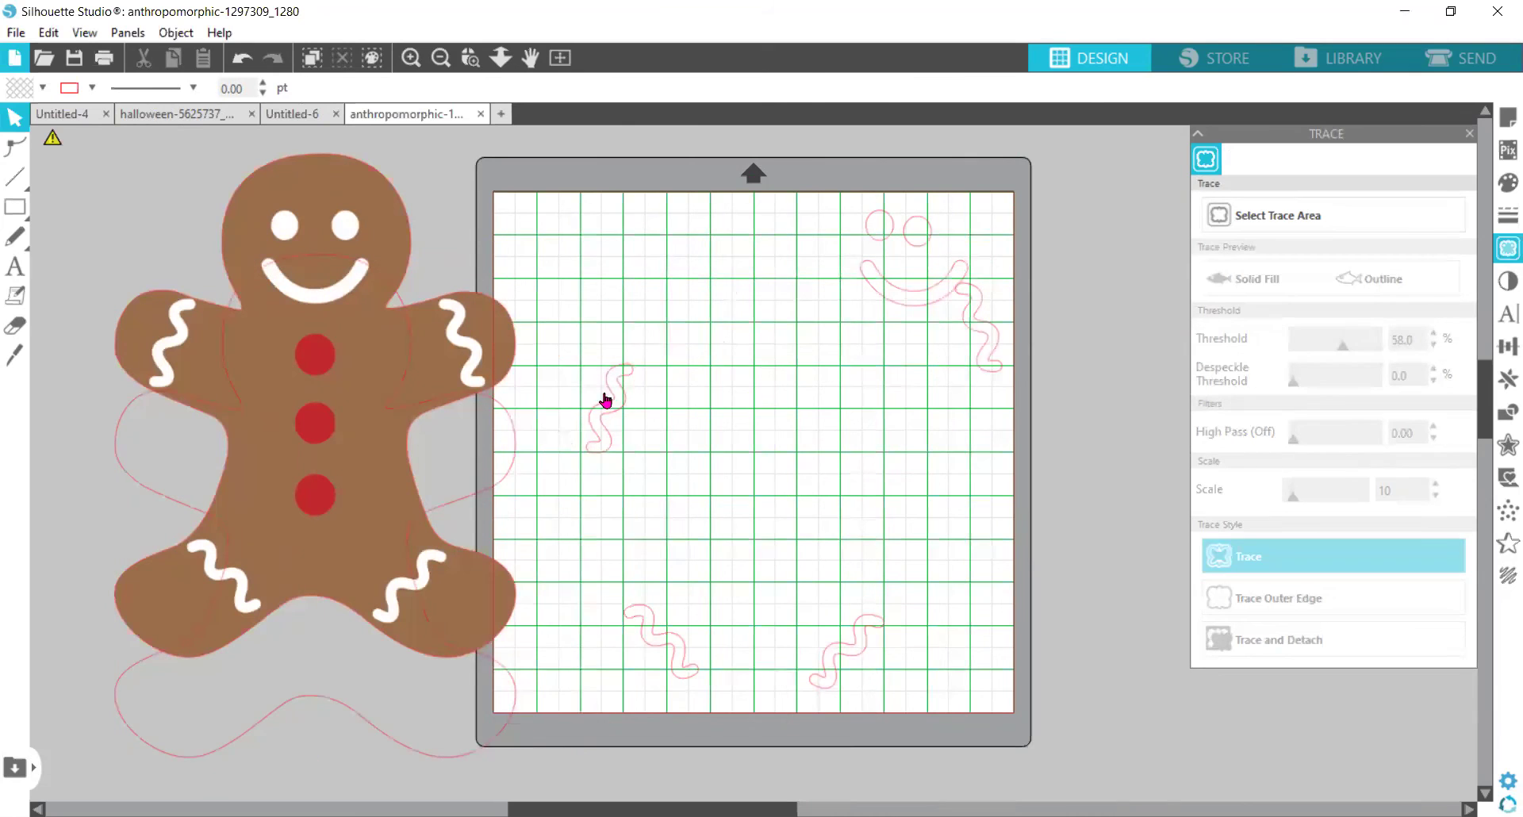
pyautogui.click(607, 398)
pyautogui.moveTo(891, 661); pyautogui.dragTo(902, 676)
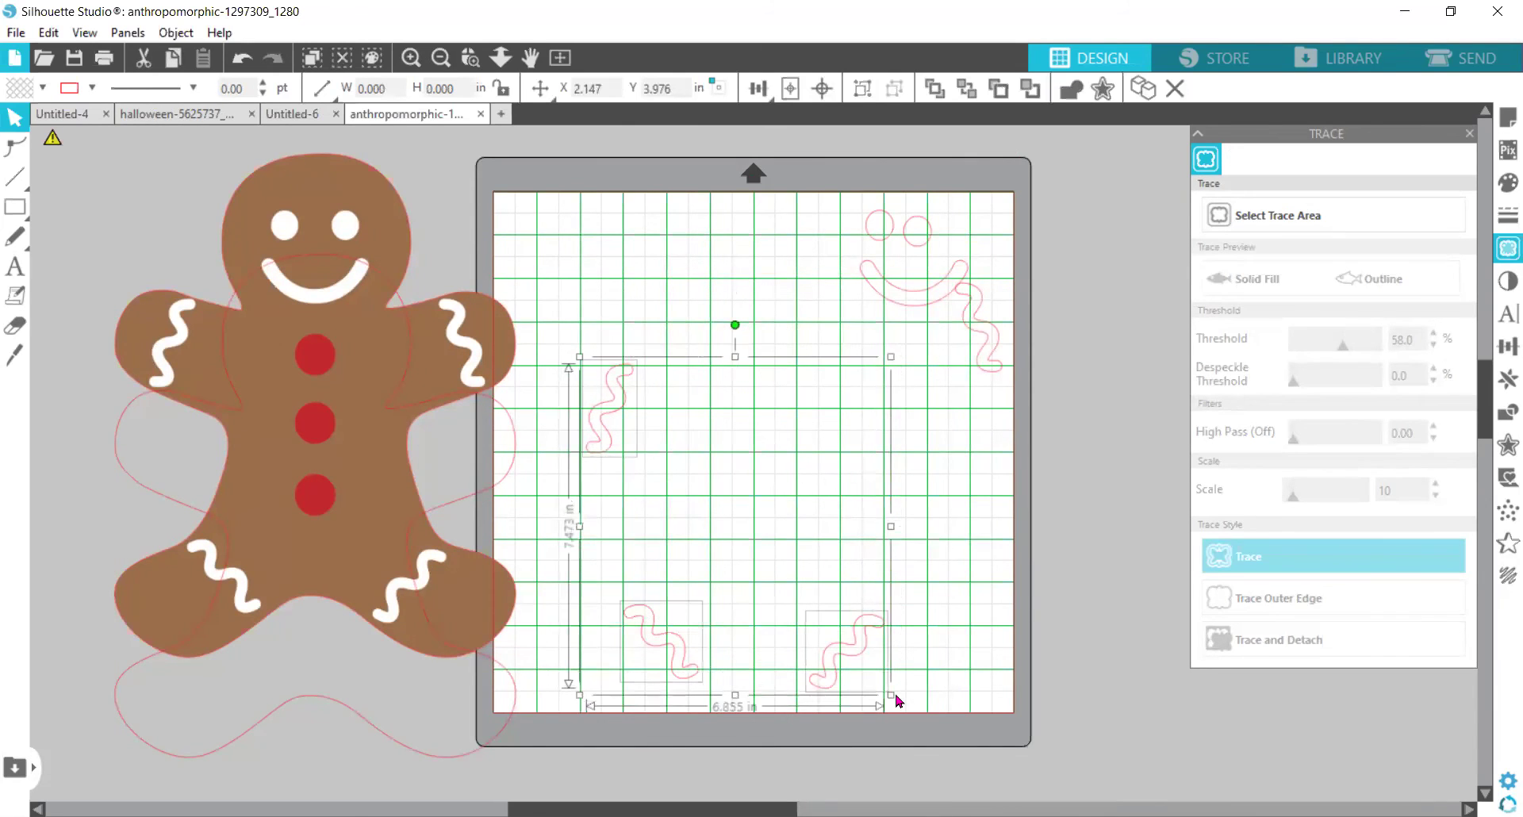
pyautogui.press('Delete')
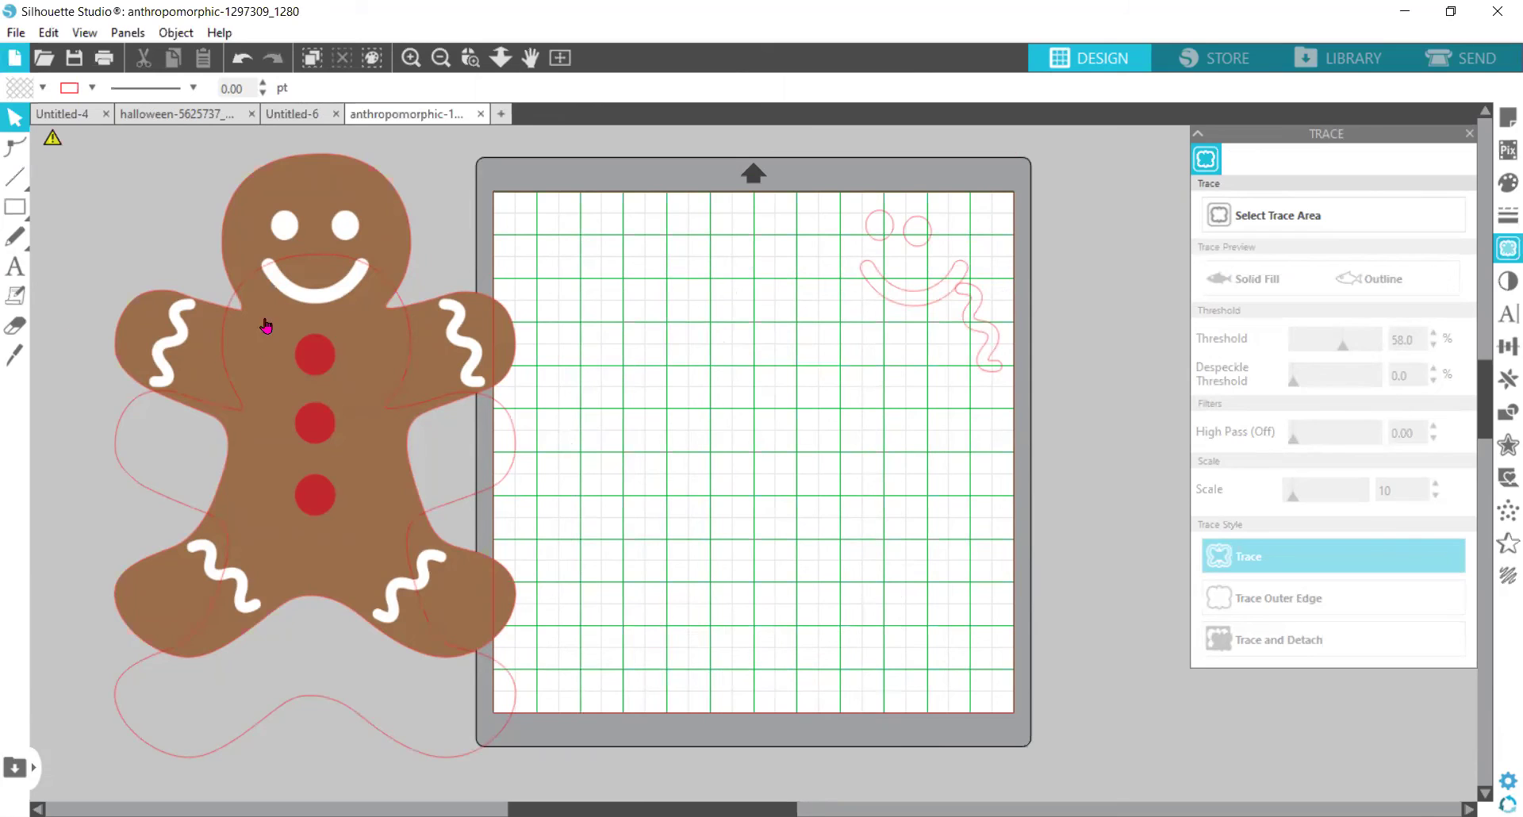
# Draw a circle about 0.926 in across near the mat's centre and an ellipse about 3.360 × 3.954 in below it.
pyautogui.moveTo(15, 208)
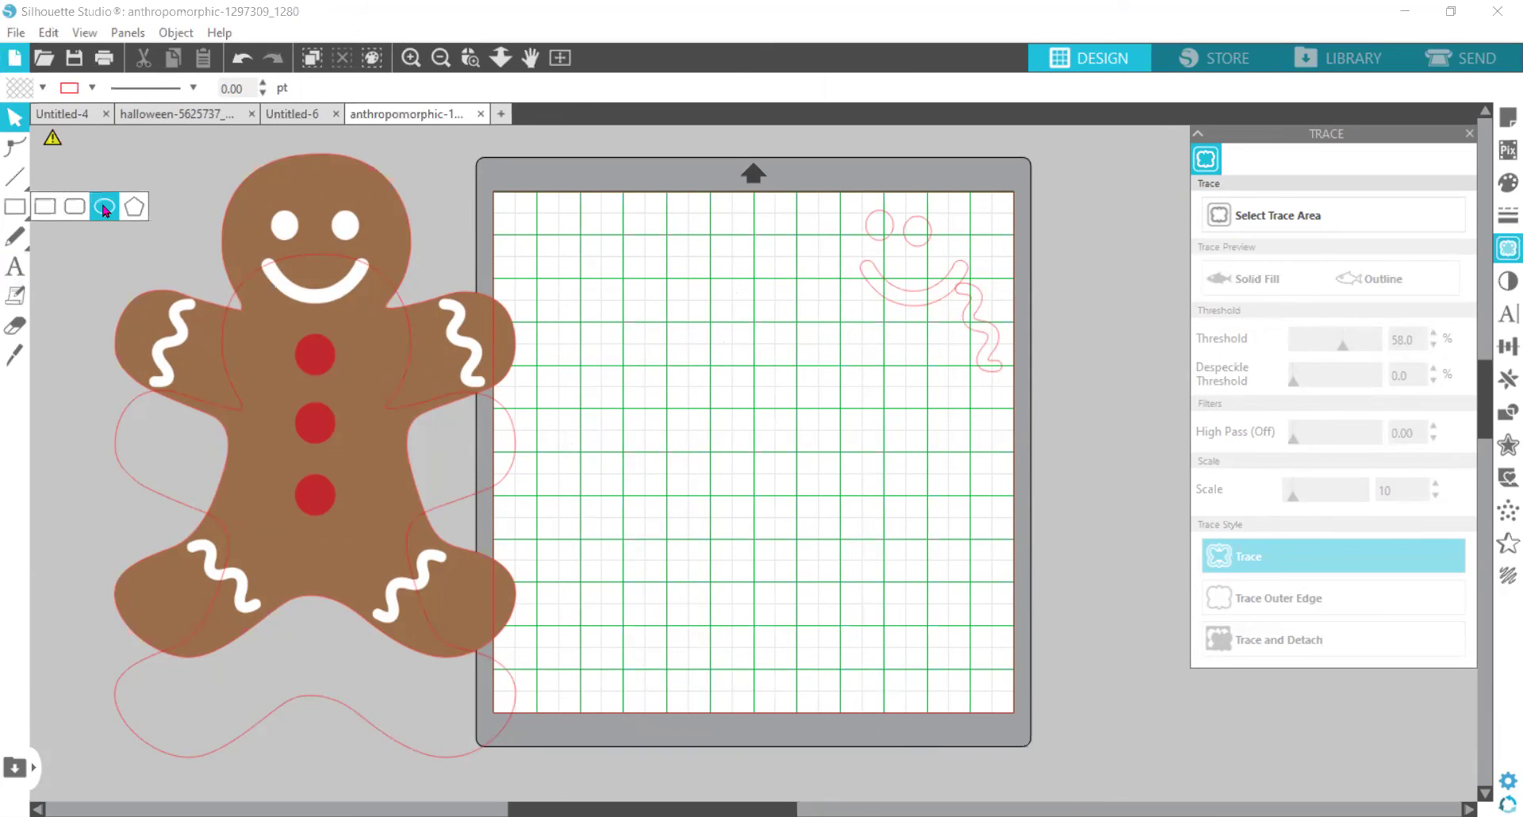
pyautogui.click(104, 207)
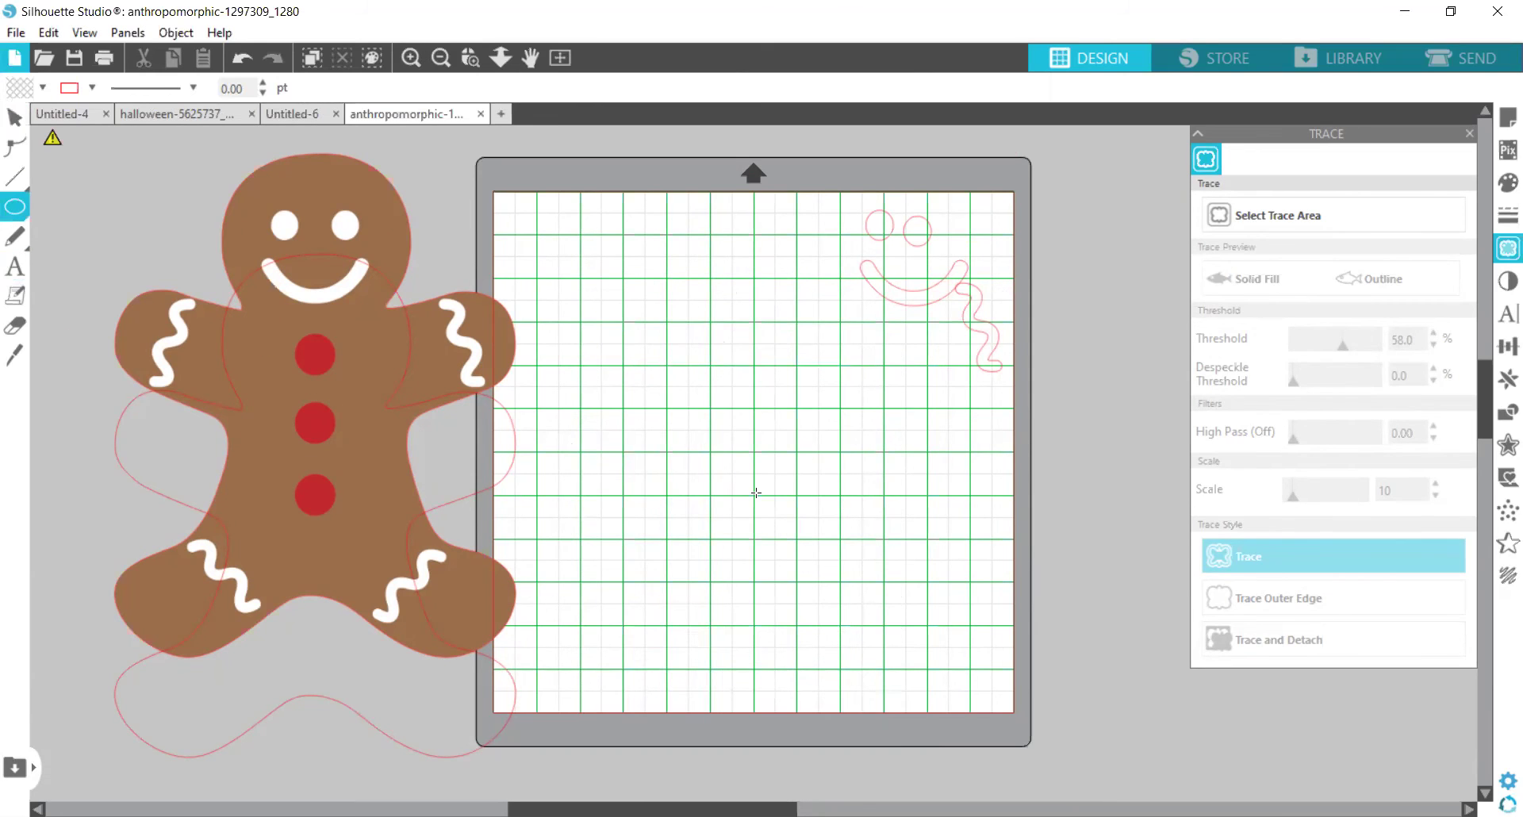
pyautogui.moveTo(715, 401); pyautogui.dragTo(739, 427)
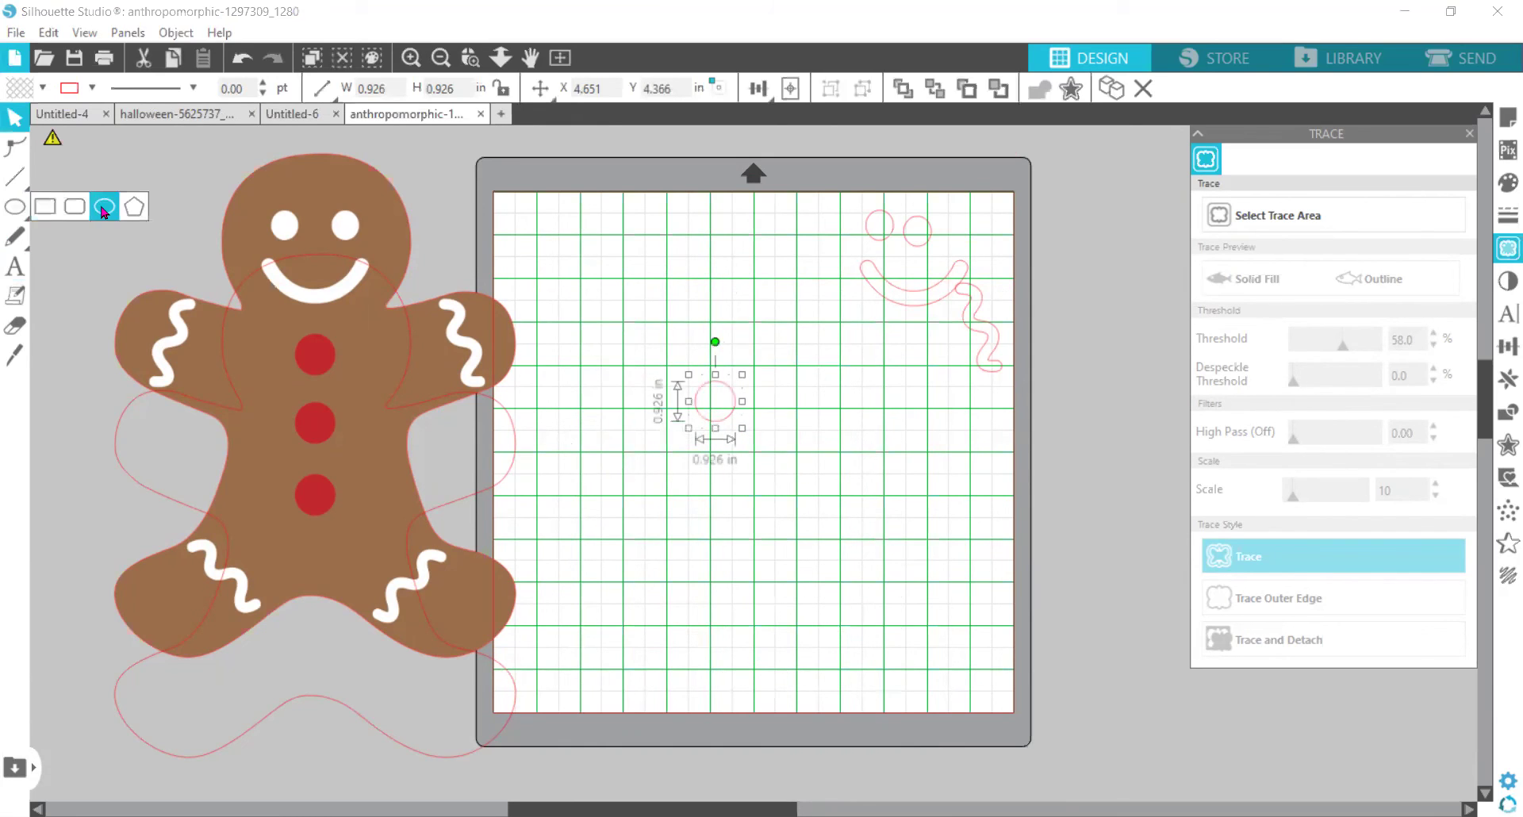
pyautogui.click(19, 209)
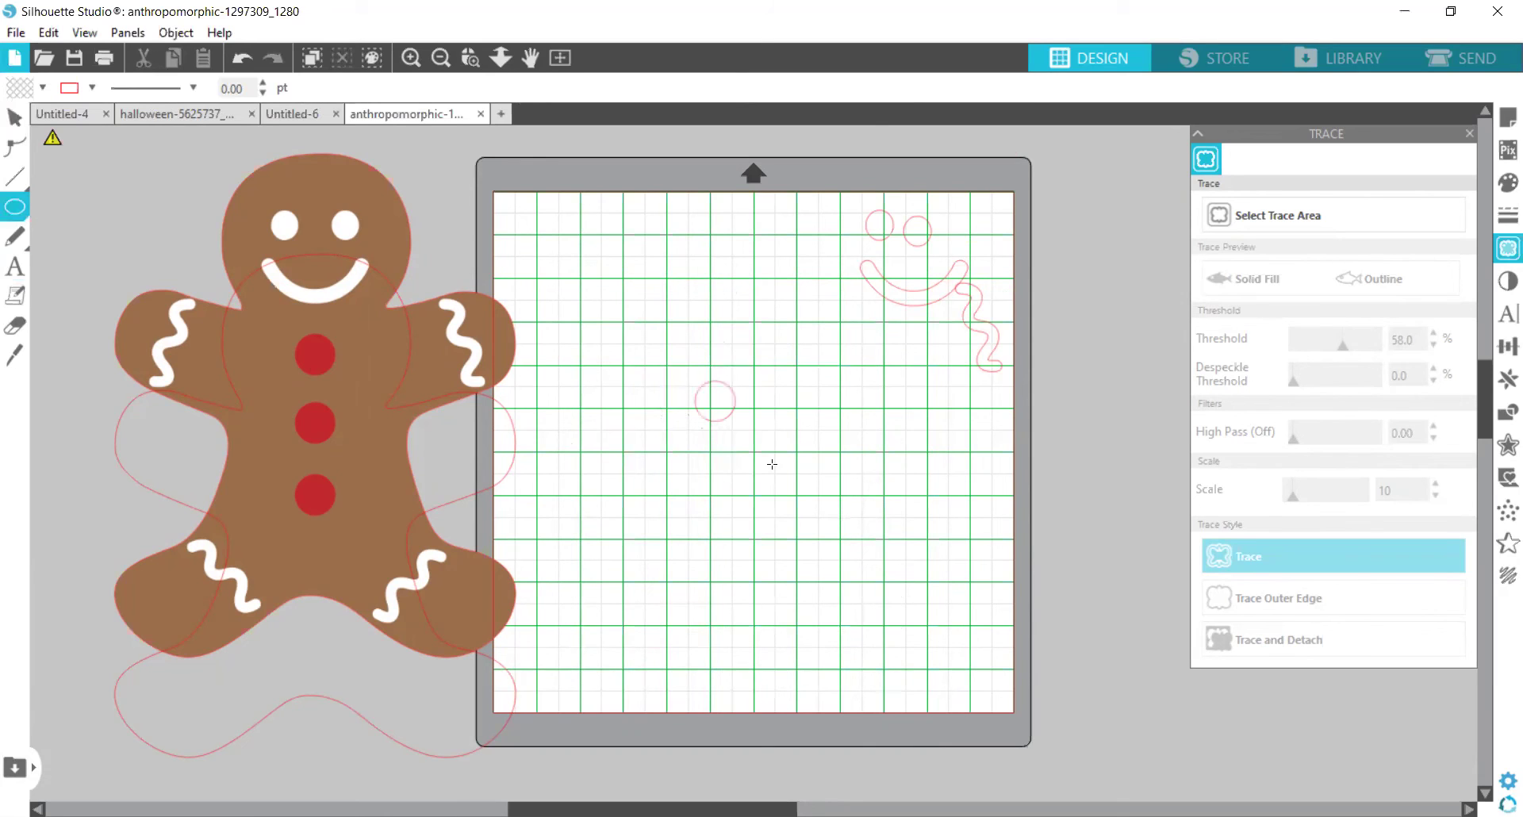
pyautogui.moveTo(772, 464); pyautogui.dragTo(921, 641)
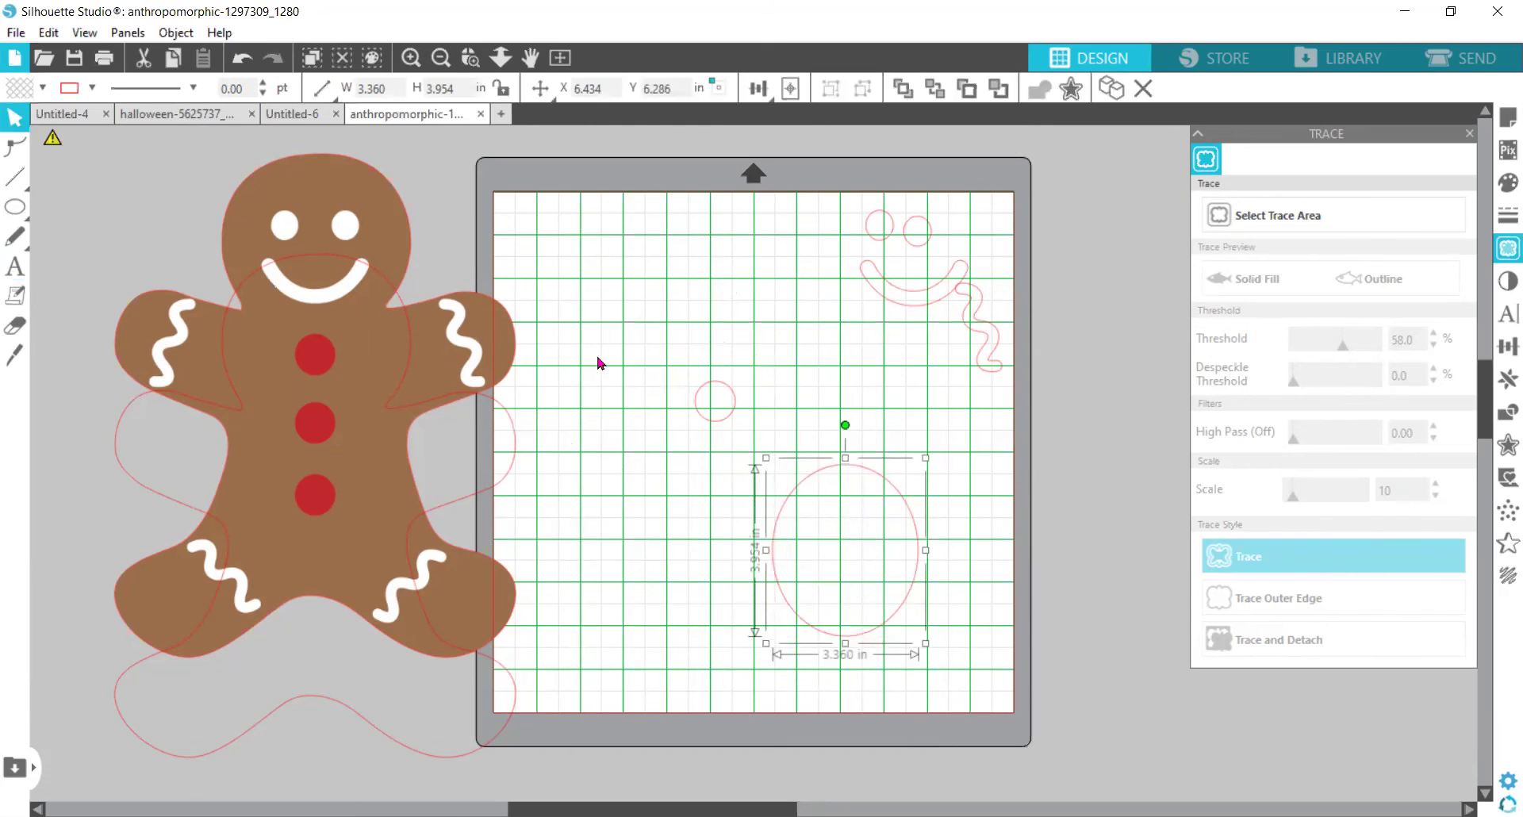
pyautogui.click(551, 368)
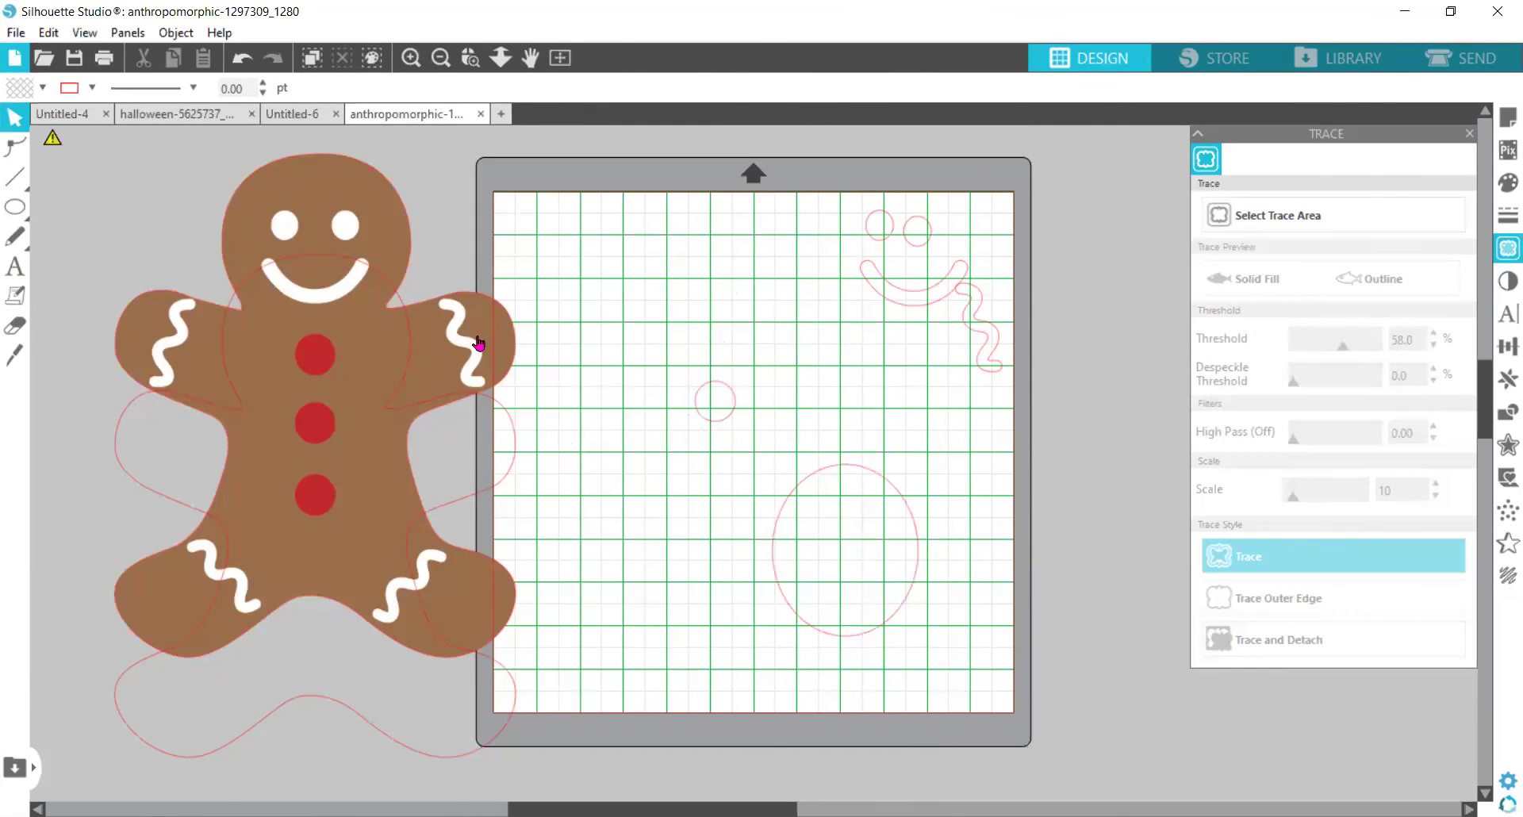
# Move the gingerbread image back onto the mat and trace the torso area with the red buttons at a 45% threshold.
pyautogui.moveTo(479, 343); pyautogui.dragTo(829, 339)
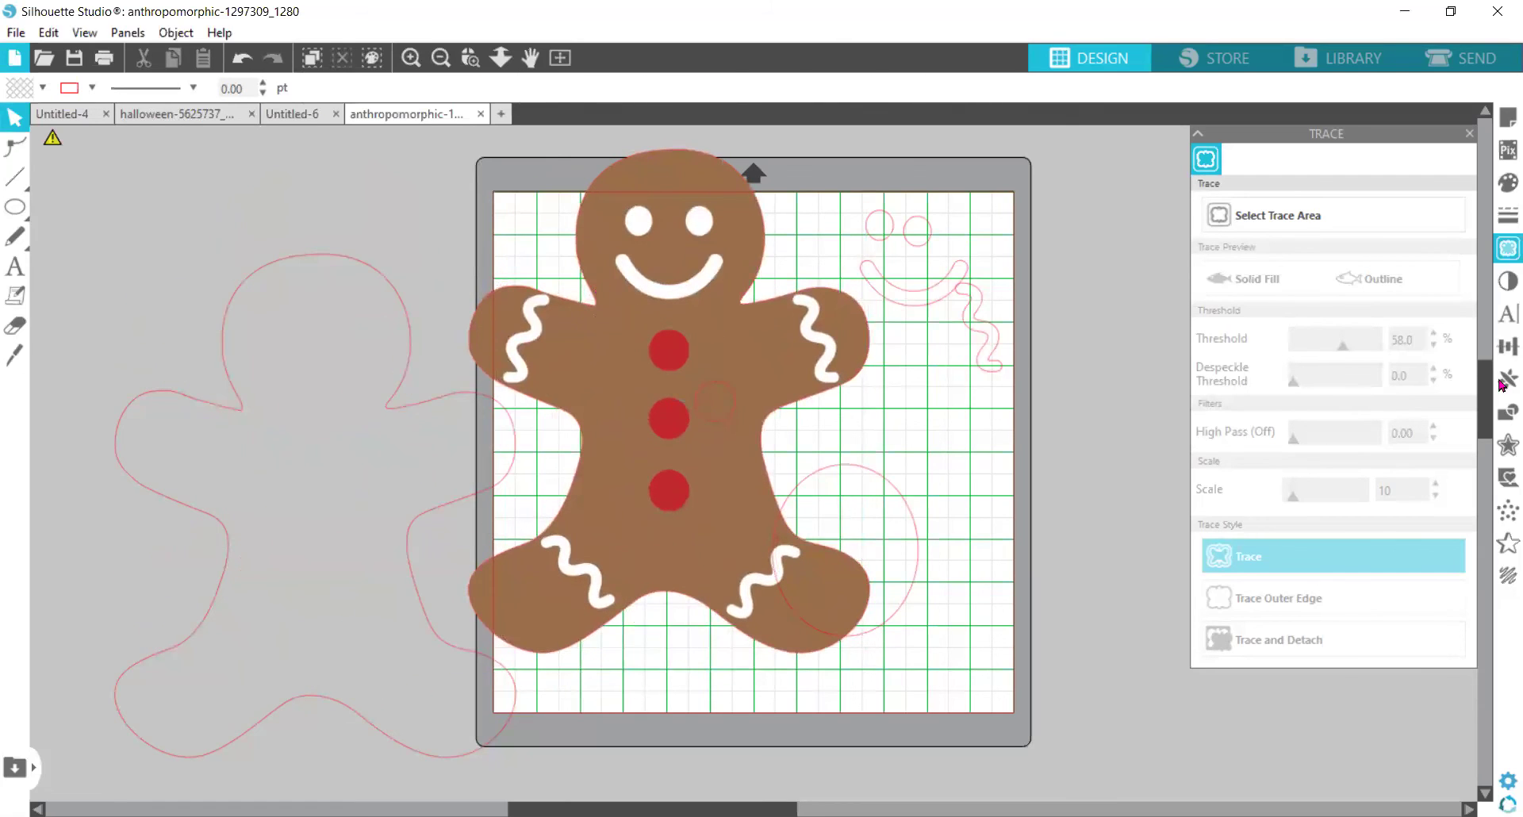
pyautogui.click(1260, 215)
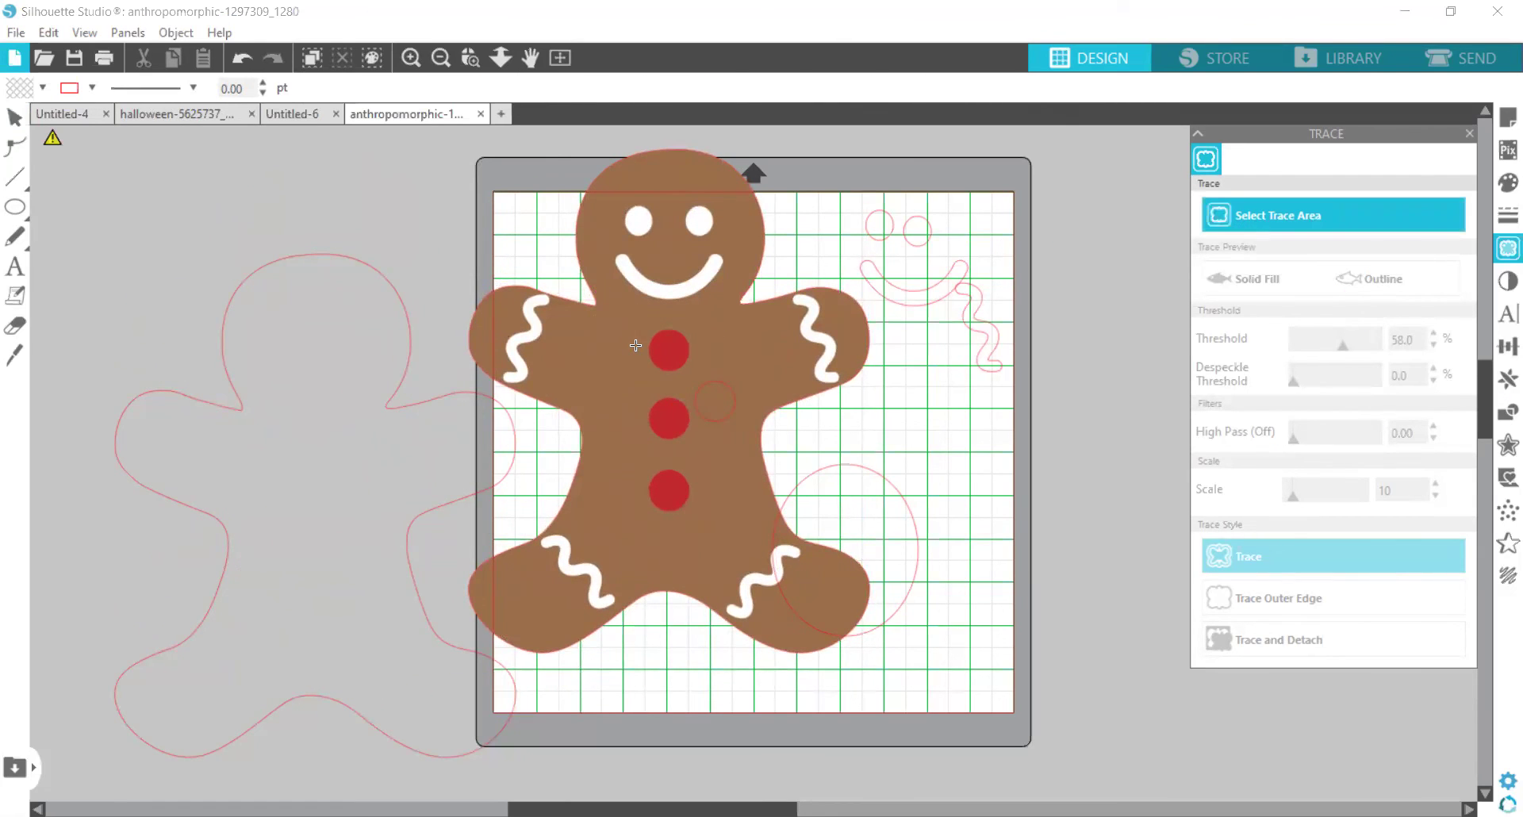
pyautogui.moveTo(610, 313)
pyautogui.mouseDown()
pyautogui.moveTo(732, 588)
pyautogui.moveTo(766, 589)
pyautogui.mouseUp()
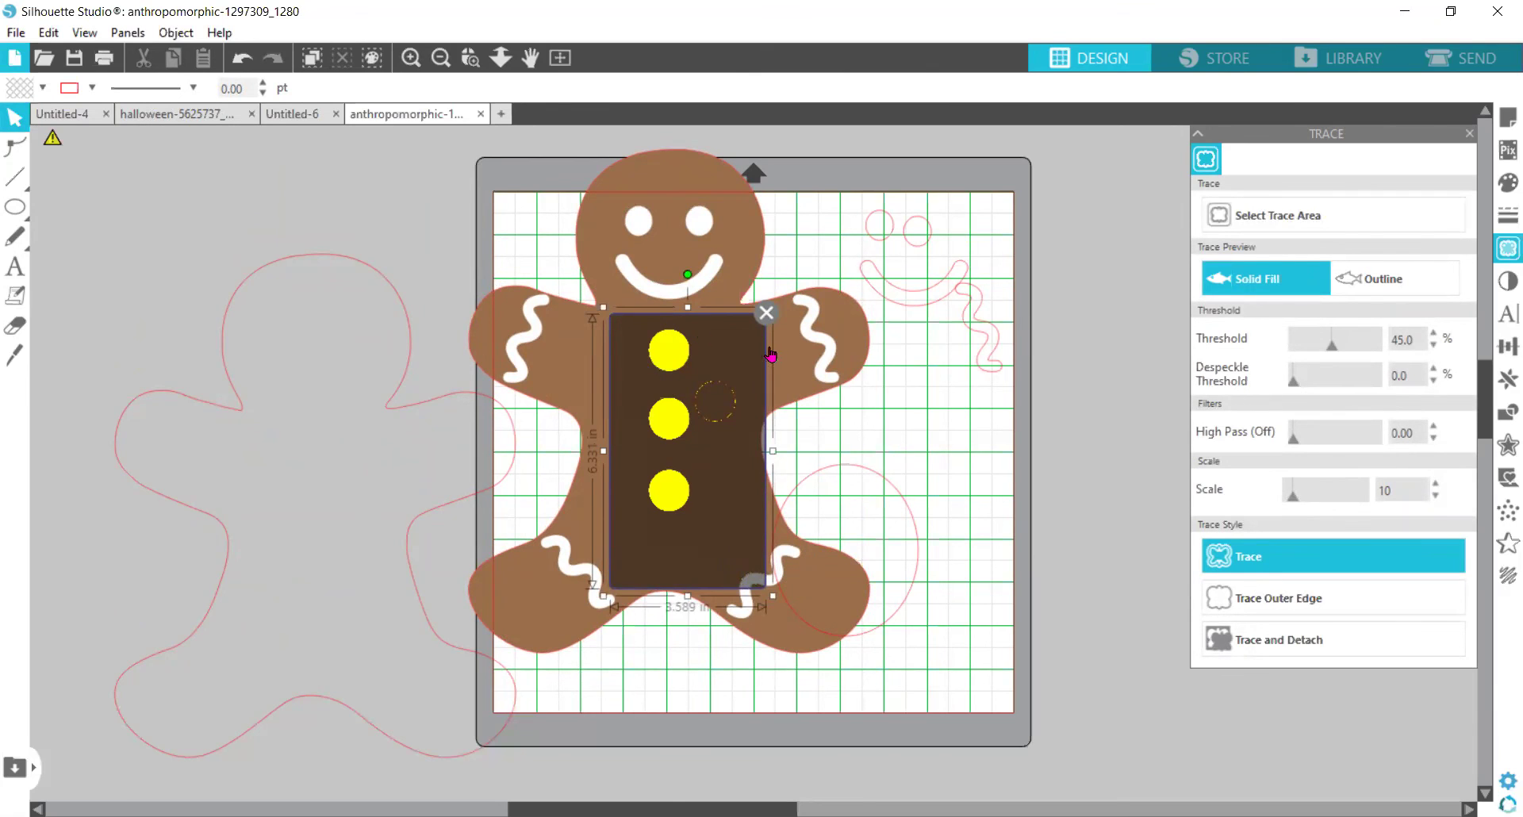
pyautogui.click(1264, 561)
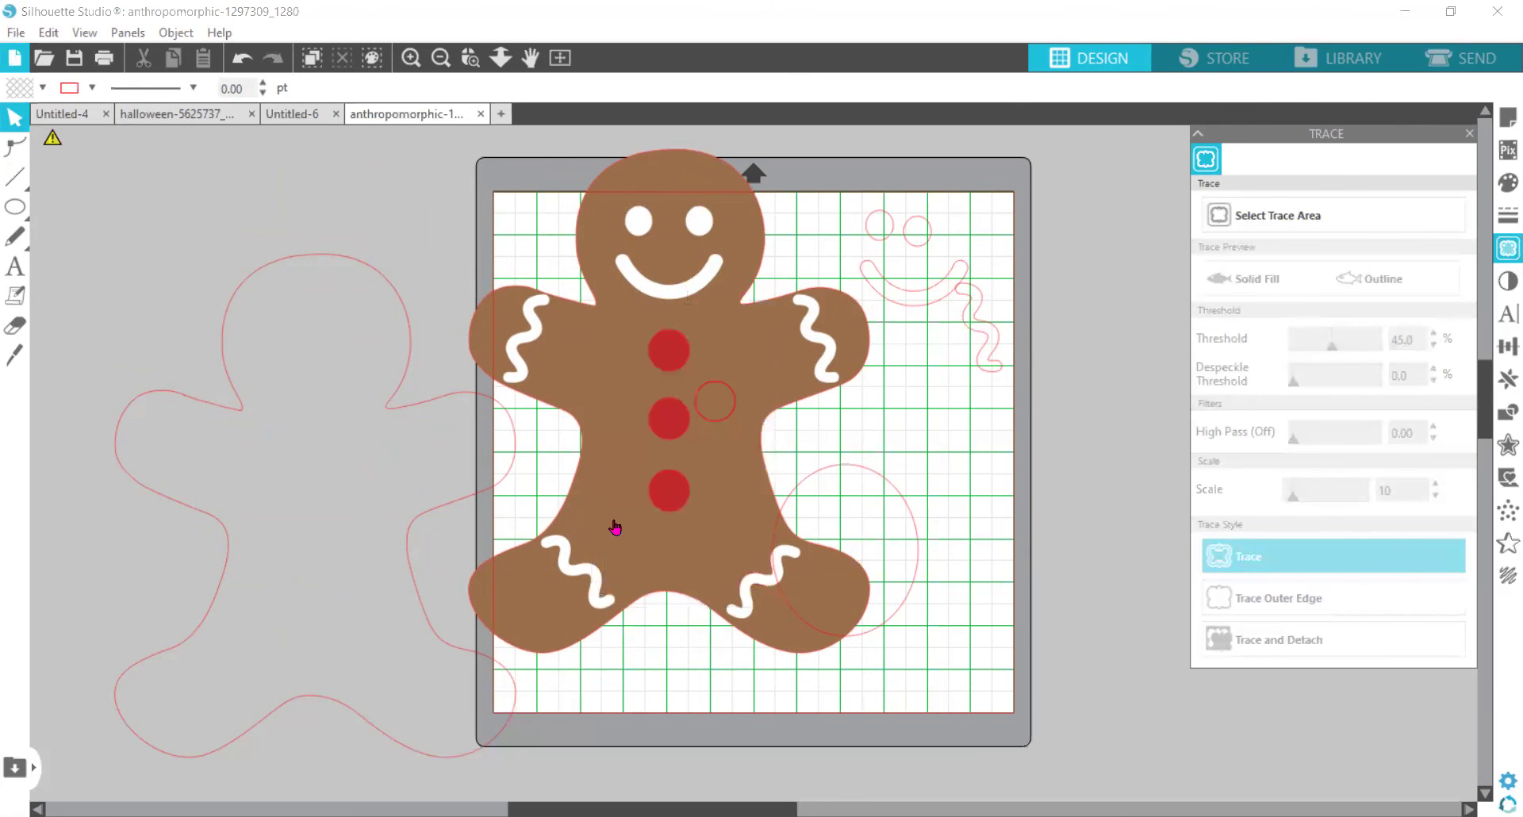
# Move the gingerbread image and traced button circles aside, and delete all the loose shapes on the mat.
pyautogui.moveTo(615, 526); pyautogui.dragTo(150, 513)
pyautogui.click(637, 341)
pyautogui.moveTo(668, 331); pyautogui.dragTo(610, 262)
pyautogui.click(682, 323)
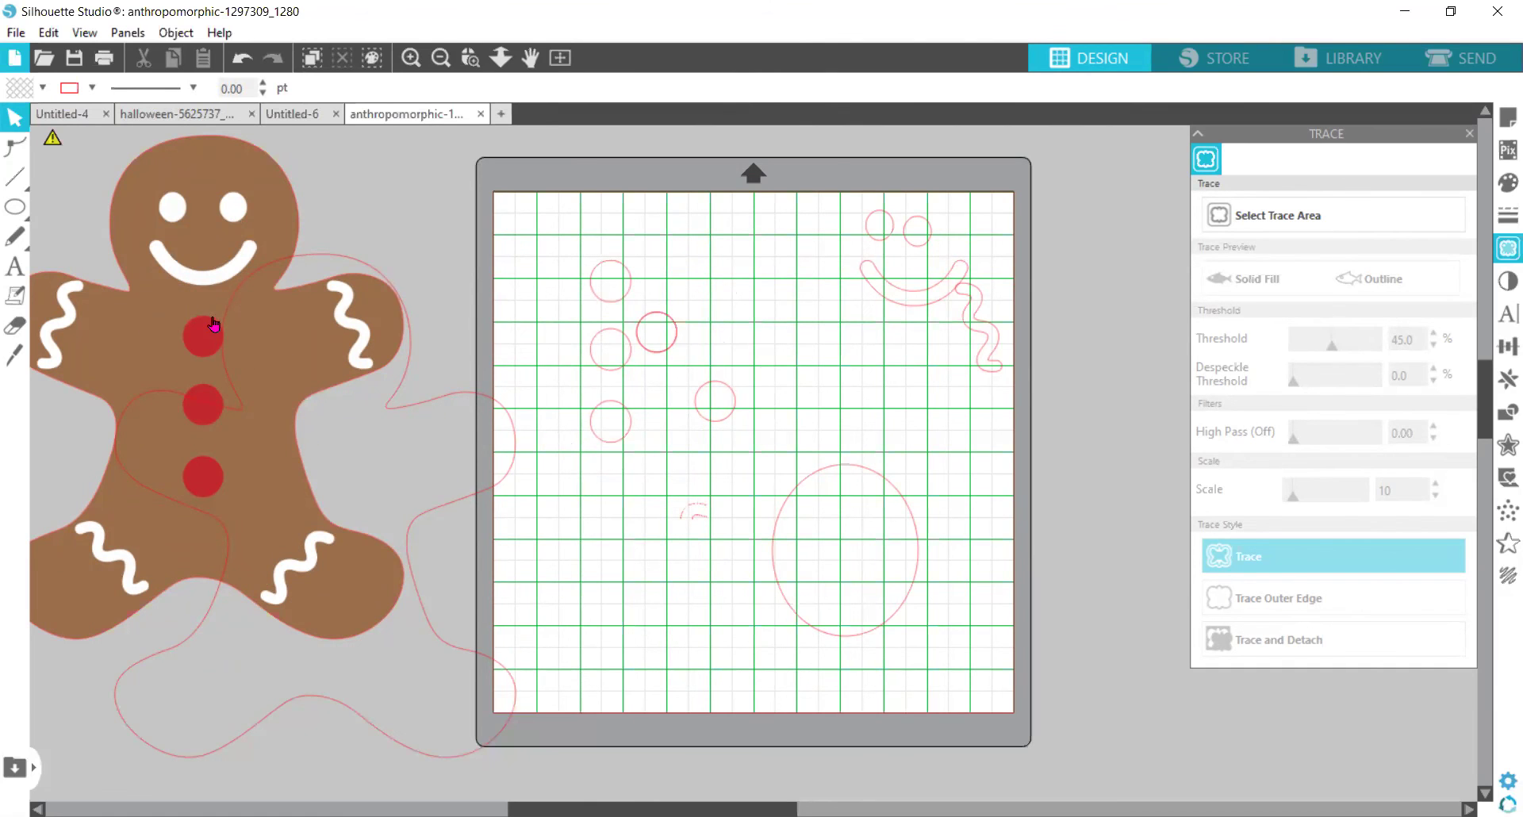
pyautogui.moveTo(712, 311); pyautogui.dragTo(271, 324)
pyautogui.moveTo(516, 208); pyautogui.dragTo(987, 629)
pyautogui.press('Delete')
# Move the gingerbread image back onto the mat and trace only its three red buttons at a 46% threshold.
pyautogui.moveTo(300, 435); pyautogui.dragTo(860, 401)
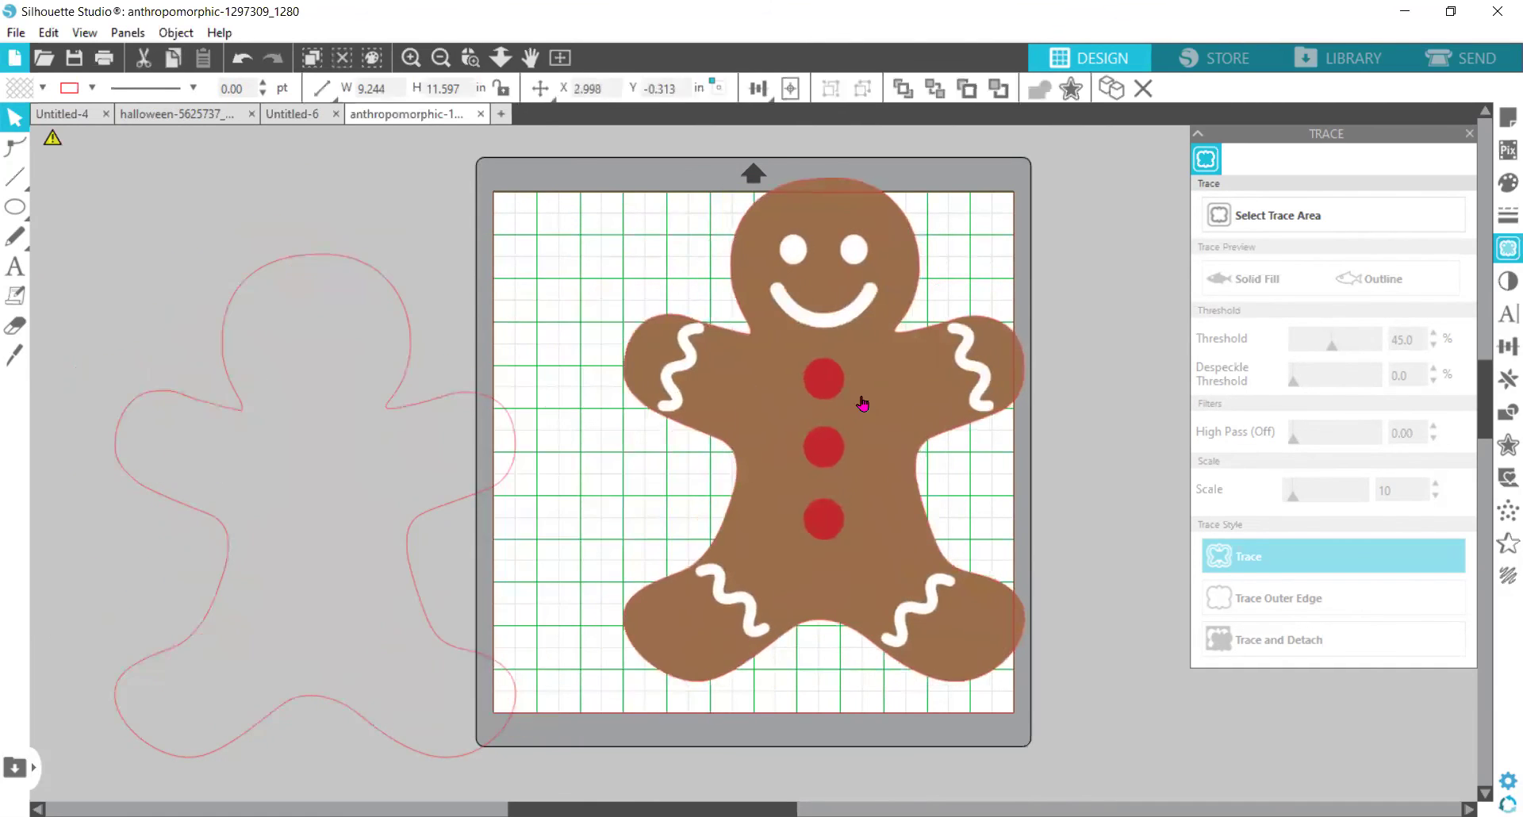
pyautogui.click(1307, 216)
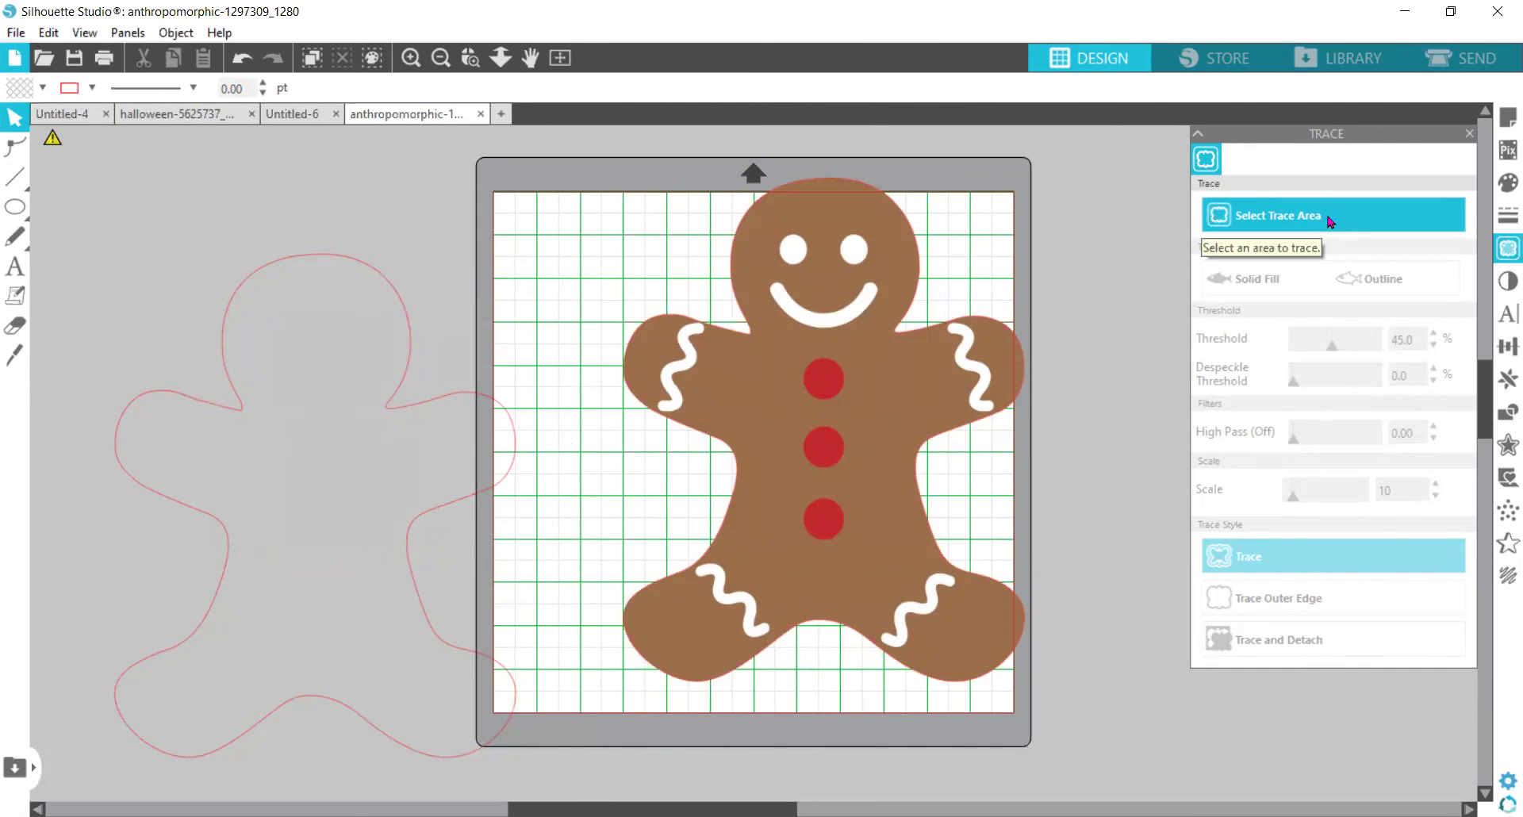
pyautogui.click(1331, 222)
pyautogui.moveTo(786, 362)
pyautogui.mouseDown()
pyautogui.moveTo(879, 569)
pyautogui.moveTo(890, 557)
pyautogui.mouseUp()
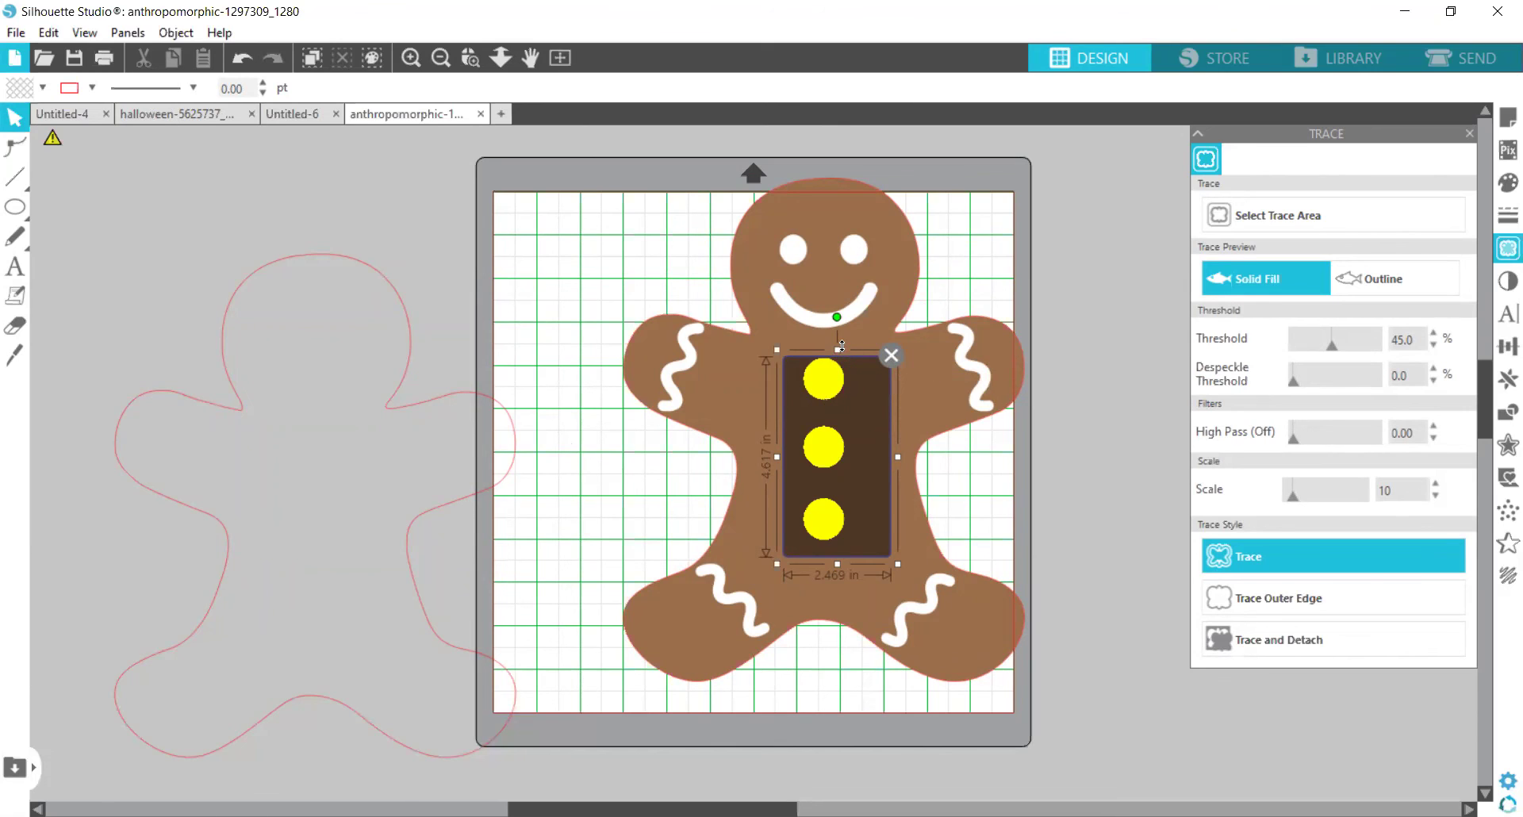
pyautogui.moveTo(838, 347); pyautogui.dragTo(839, 331)
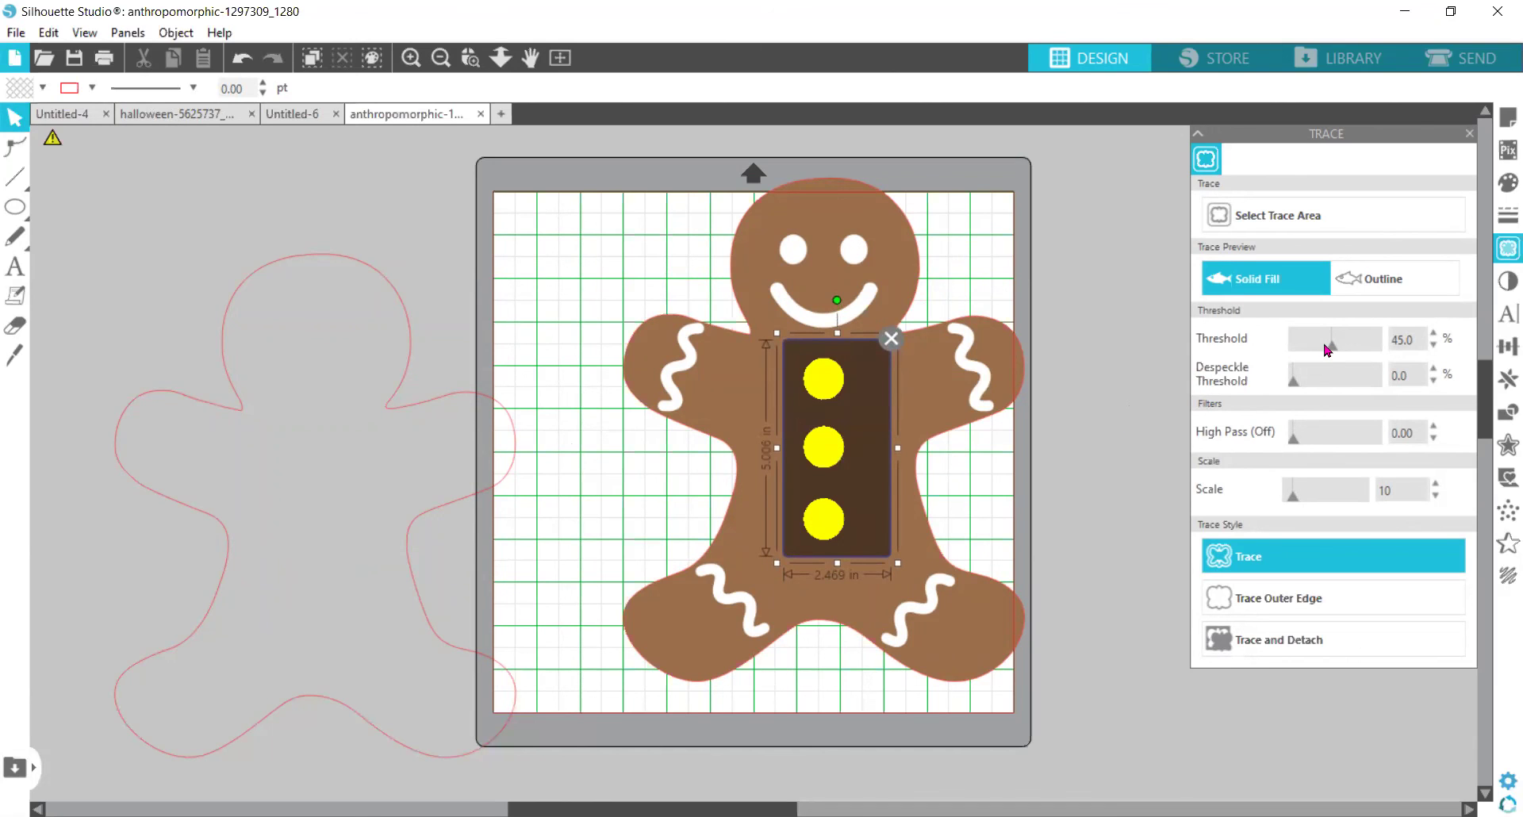
pyautogui.moveTo(1333, 349)
pyautogui.mouseDown()
pyautogui.moveTo(1354, 353)
pyautogui.moveTo(1330, 355)
pyautogui.mouseUp()
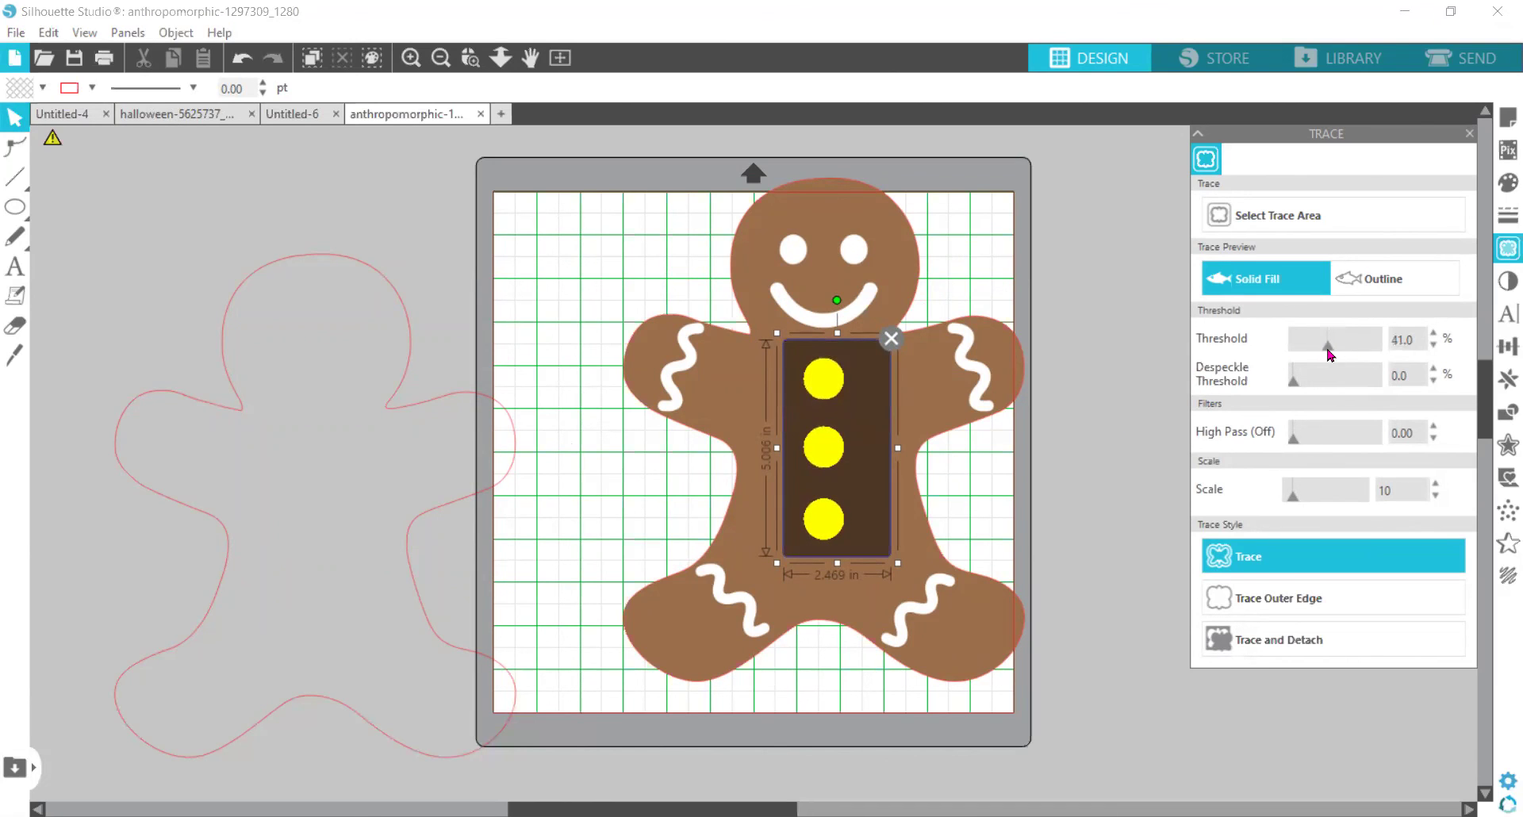
pyautogui.click(1333, 350)
pyautogui.click(1297, 560)
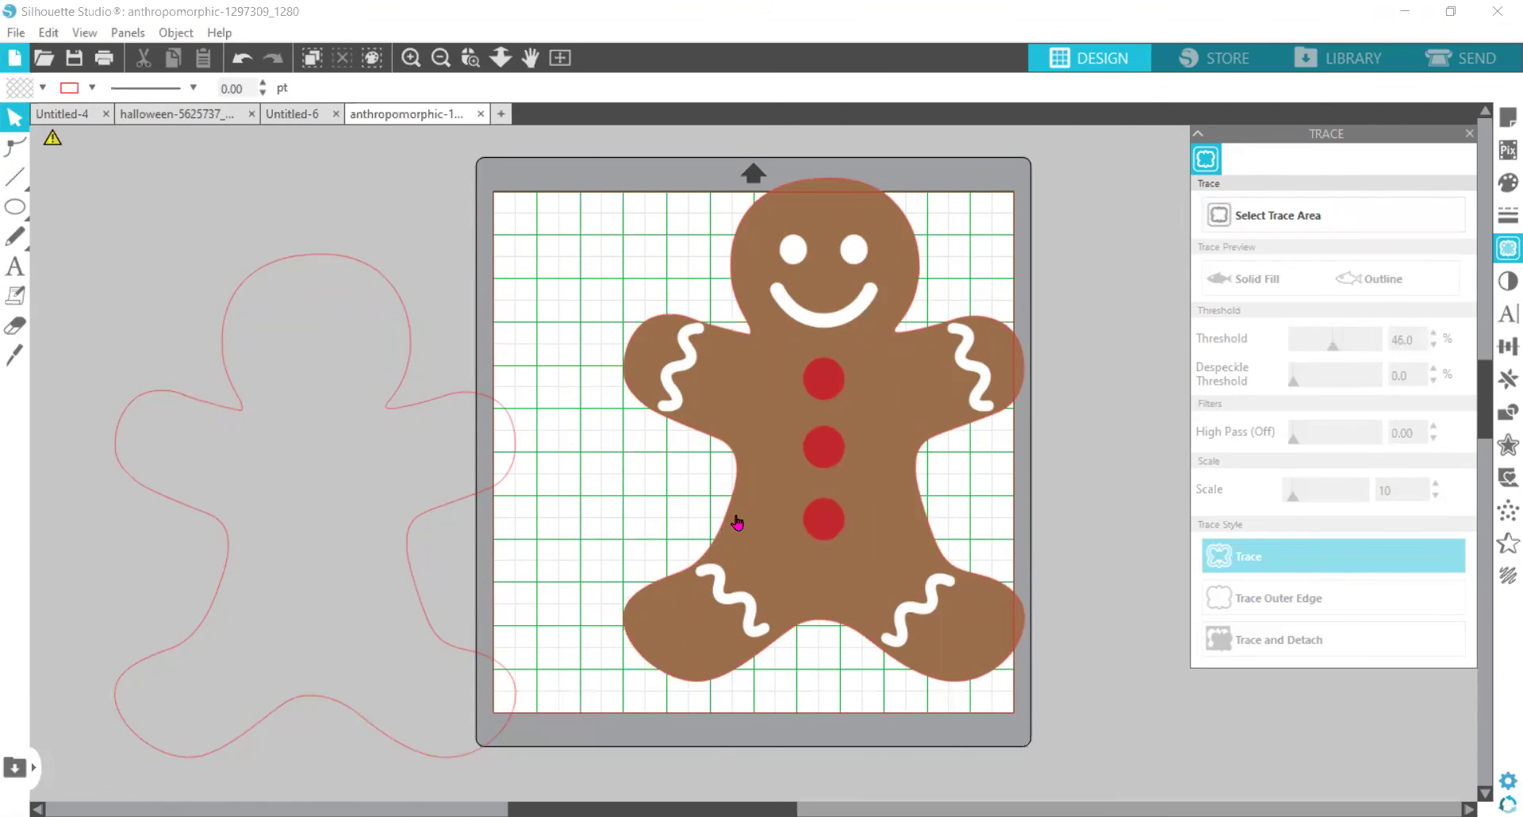
# Move the gingerbread image left to about X -6.716, Y 0.121 and fill the three traced button circles with green.
pyautogui.moveTo(737, 520); pyautogui.dragTo(316, 538)
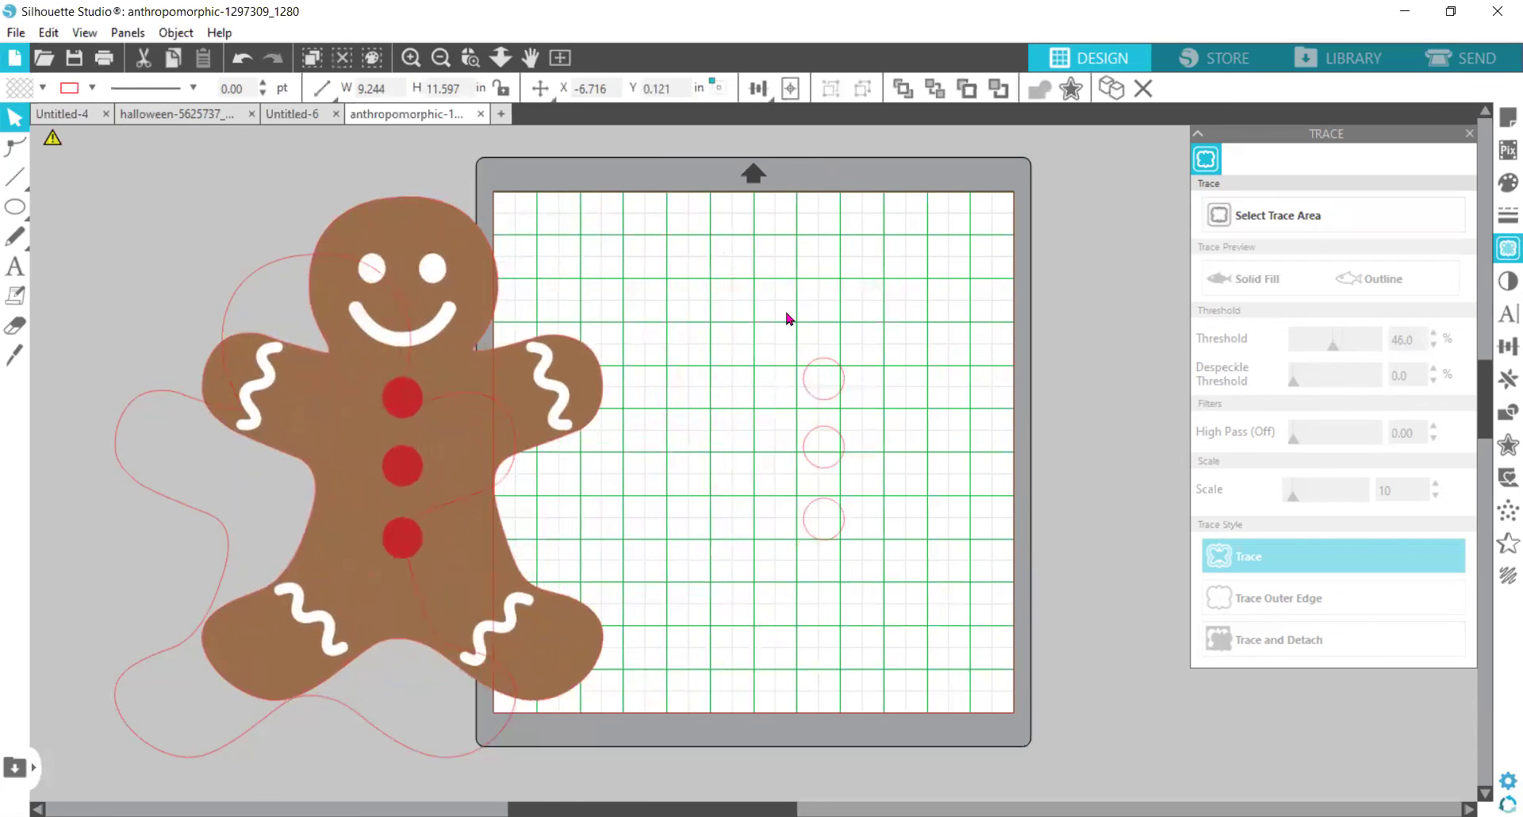
pyautogui.click(1502, 189)
pyautogui.click(1204, 205)
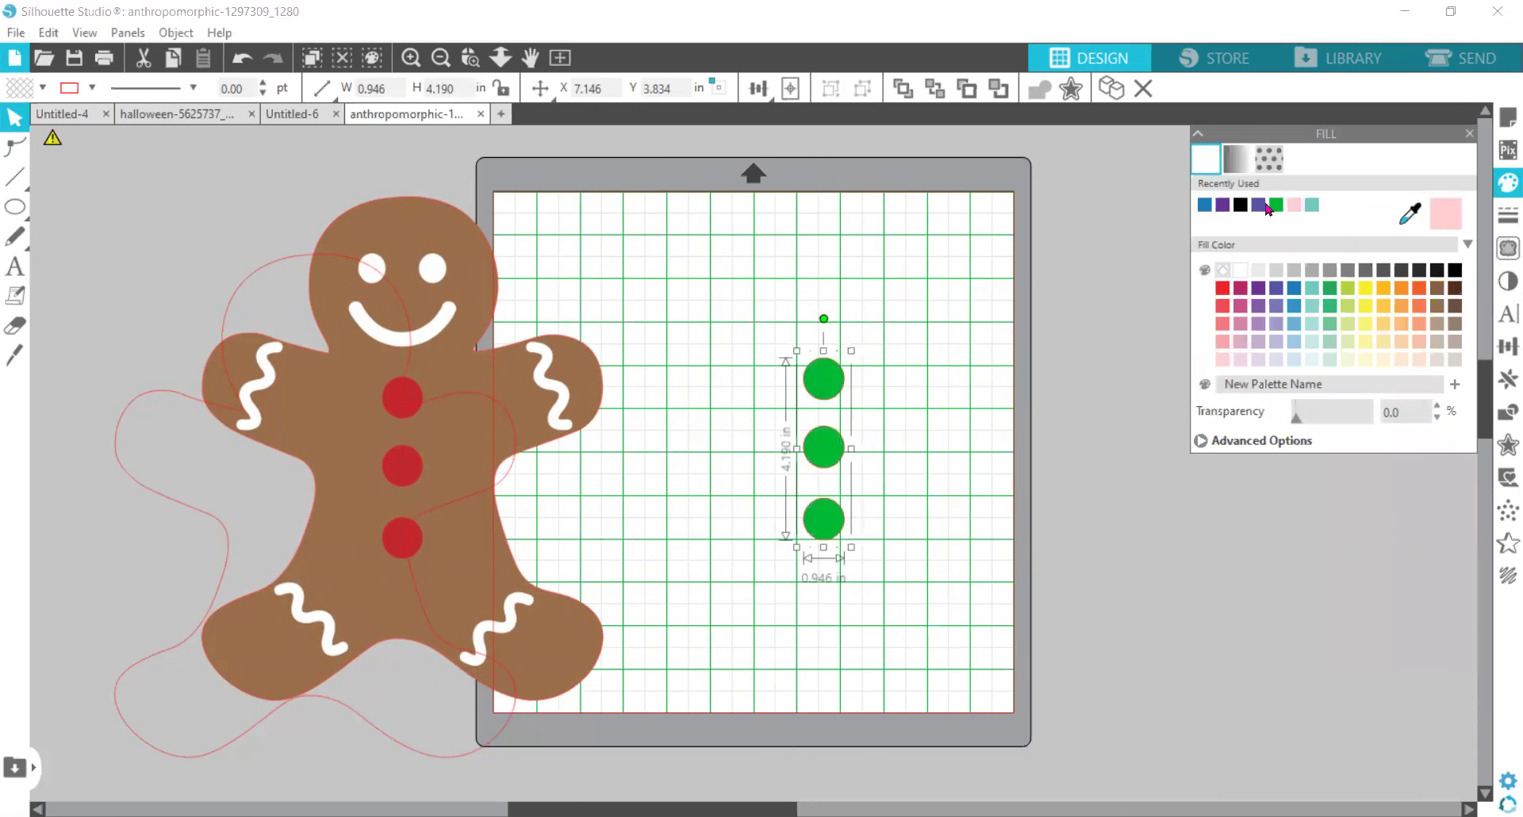